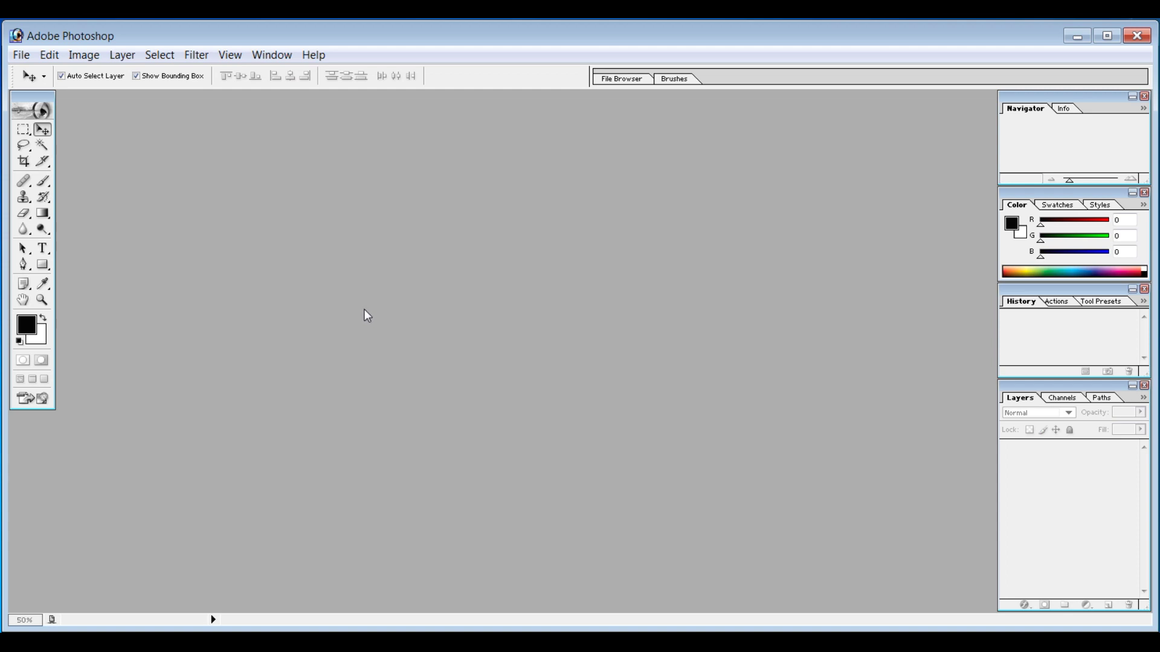
- Open uan-card (1).pdf and dismiss the Windows notification
{"action": "double_click", "coordinate": [332, 325]}
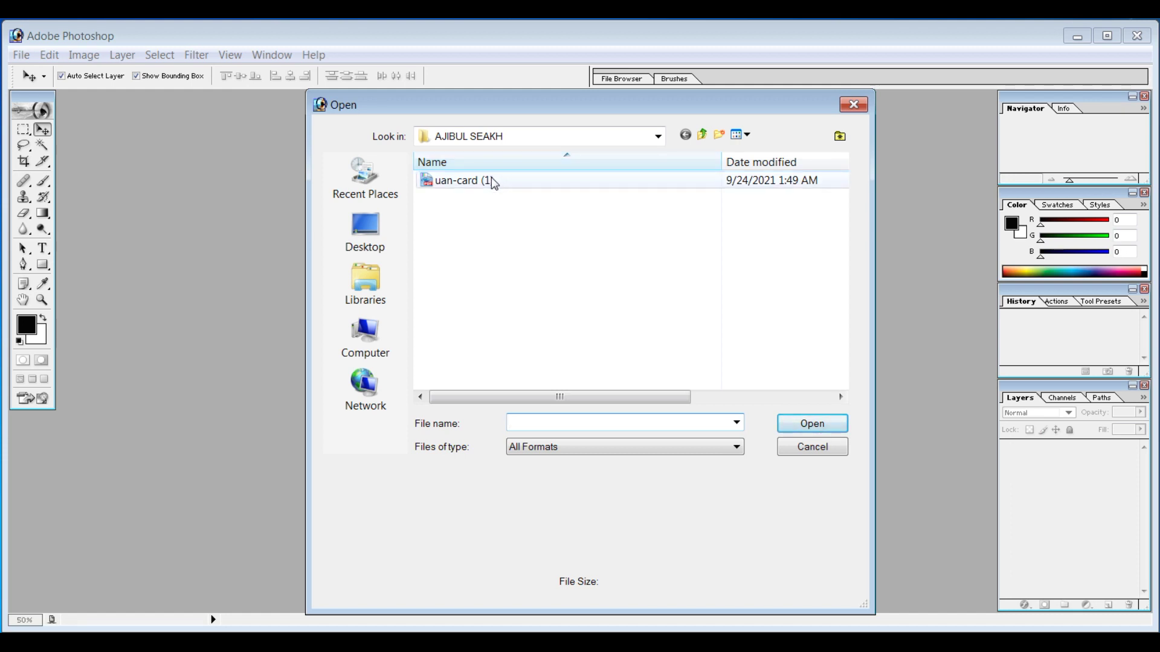
{"action": "left_click", "coordinate": [491, 179]}
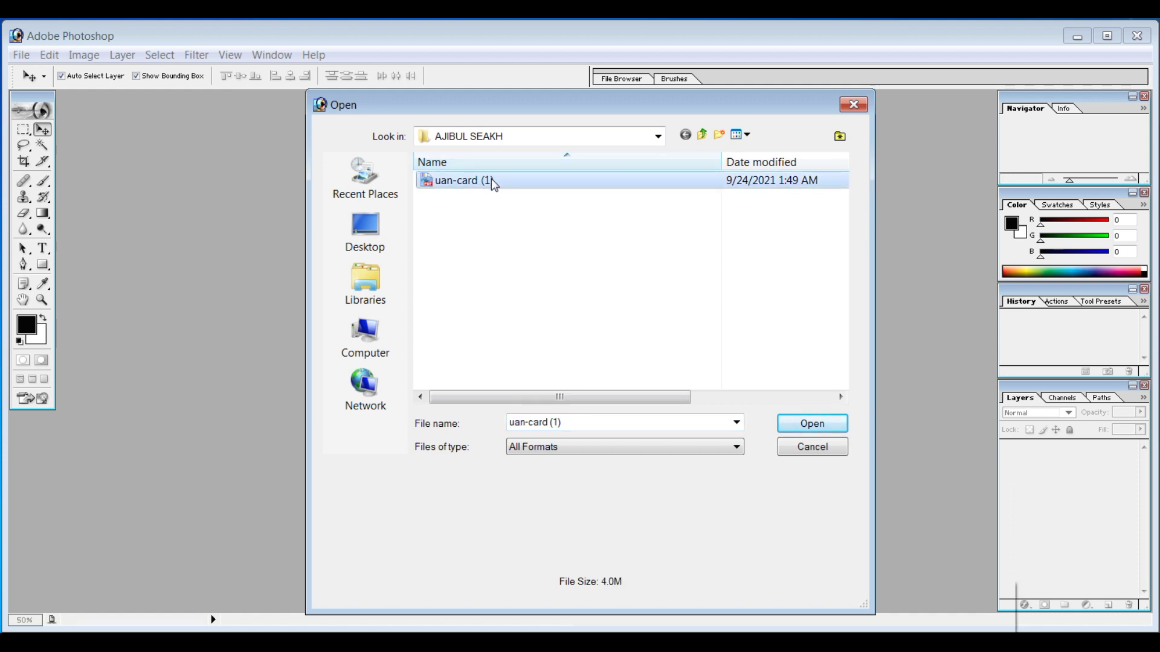
{"action": "left_click", "coordinate": [812, 424]}
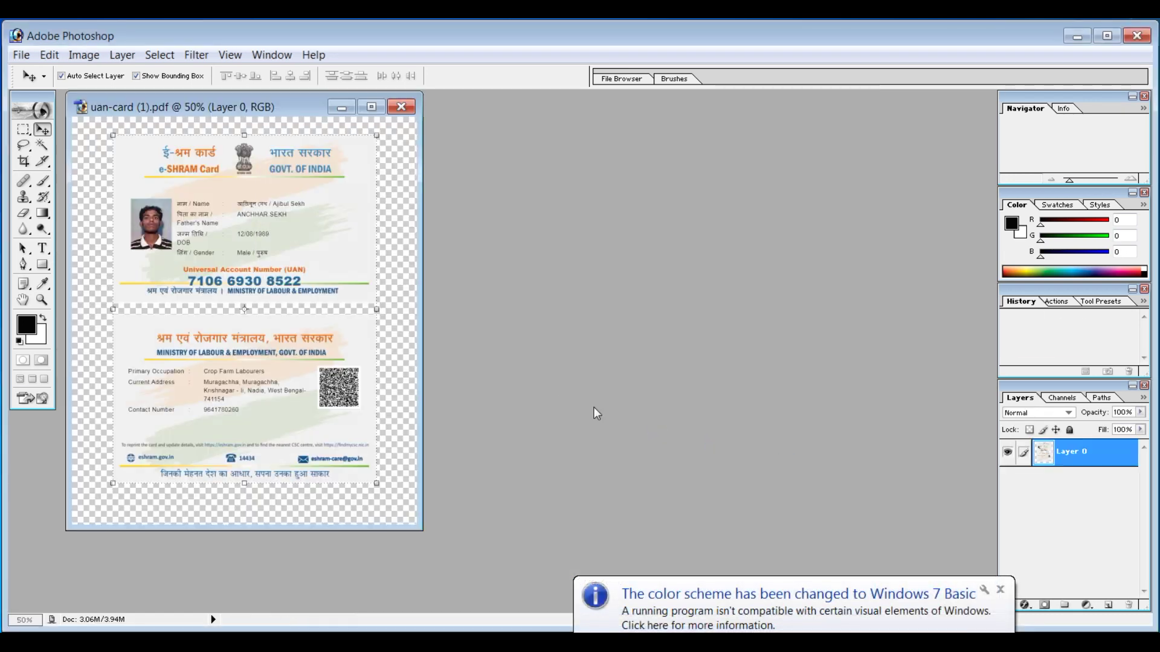
{"action": "left_click", "coordinate": [1001, 589]}
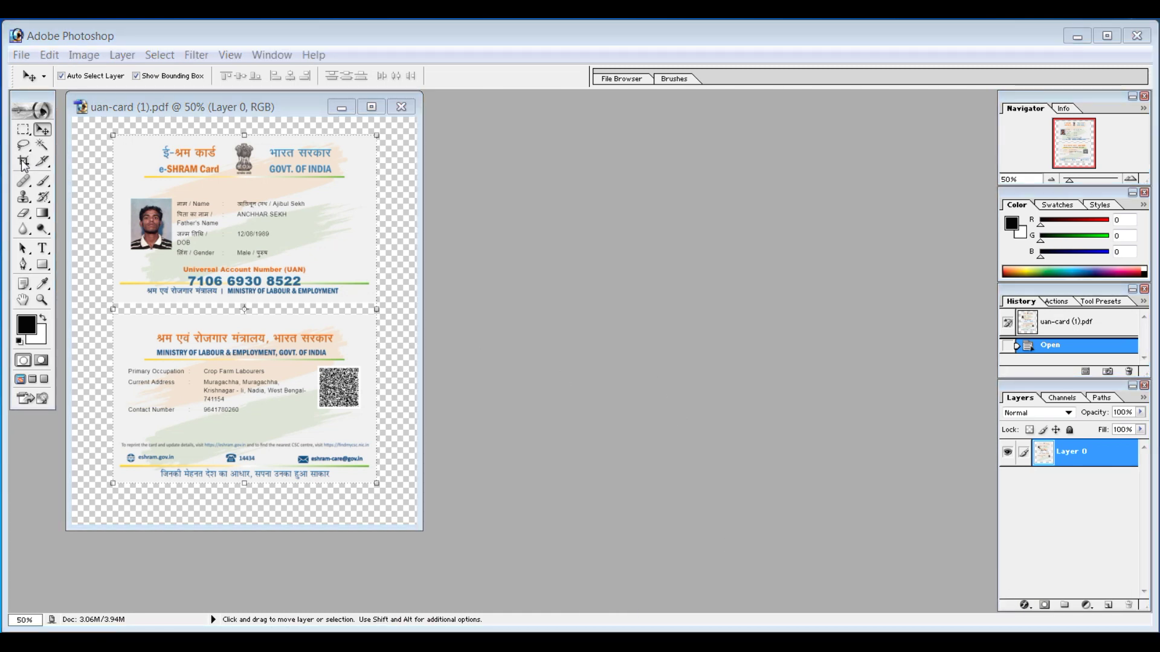
- Create a new A4 document at 300 pixels/inch and place its window beside the card file
{"action": "left_click", "coordinate": [22, 55]}
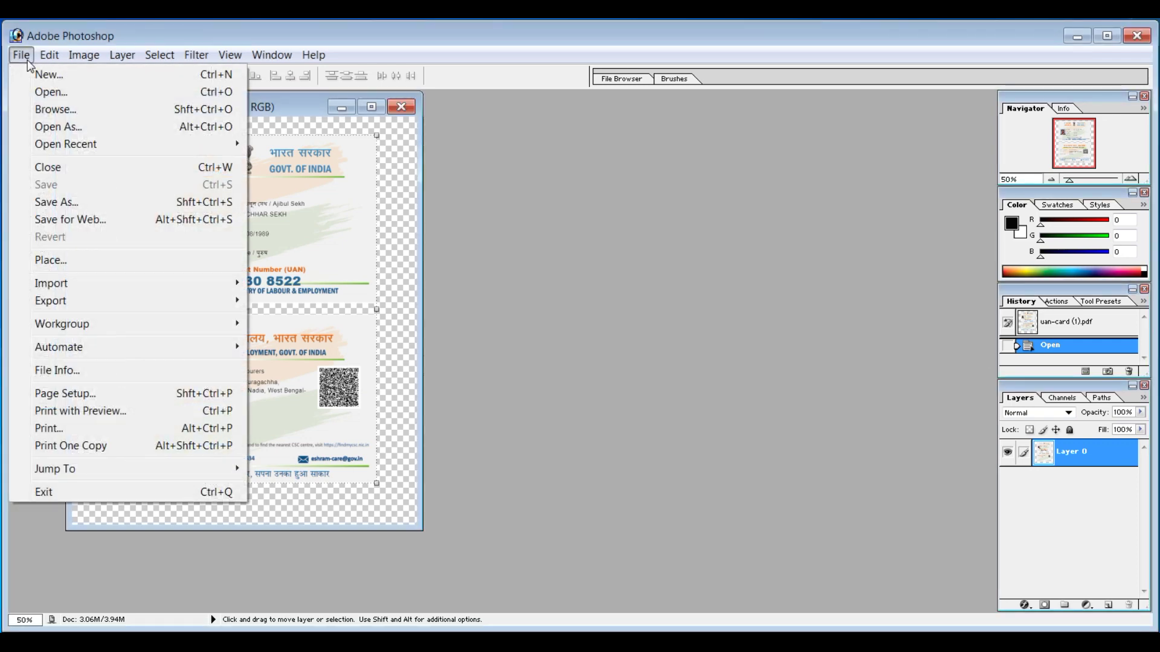
{"action": "left_click", "coordinate": [60, 80]}
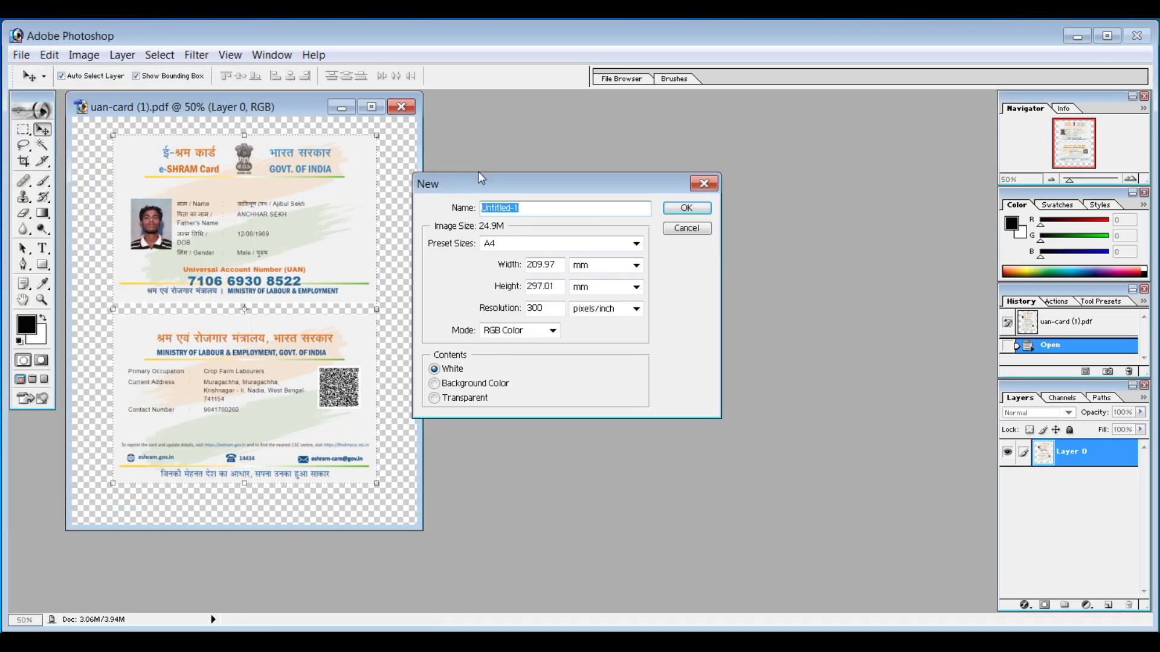
{"action": "left_click", "coordinate": [559, 244]}
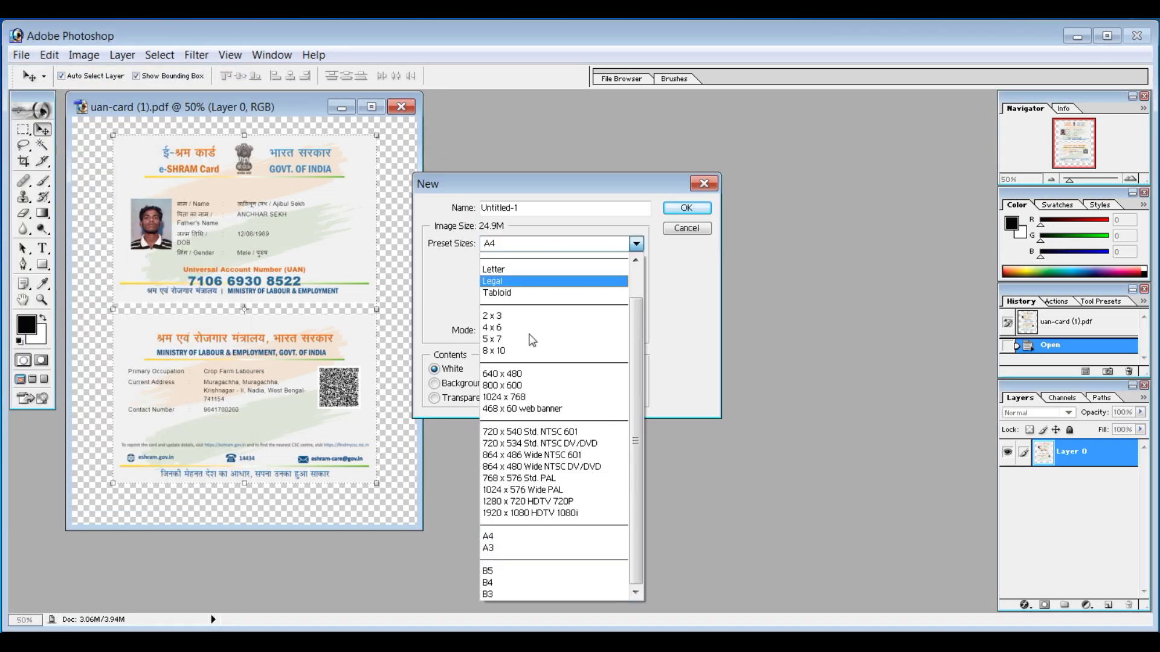
{"action": "left_click", "coordinate": [518, 539]}
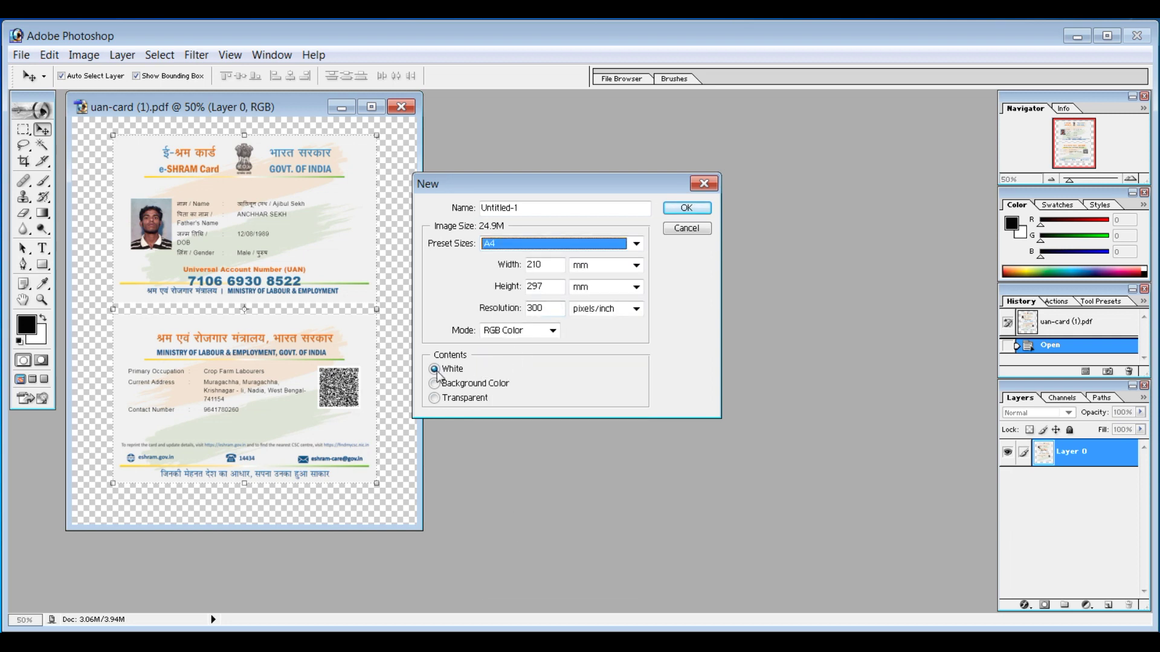
{"action": "left_click", "coordinate": [686, 209]}
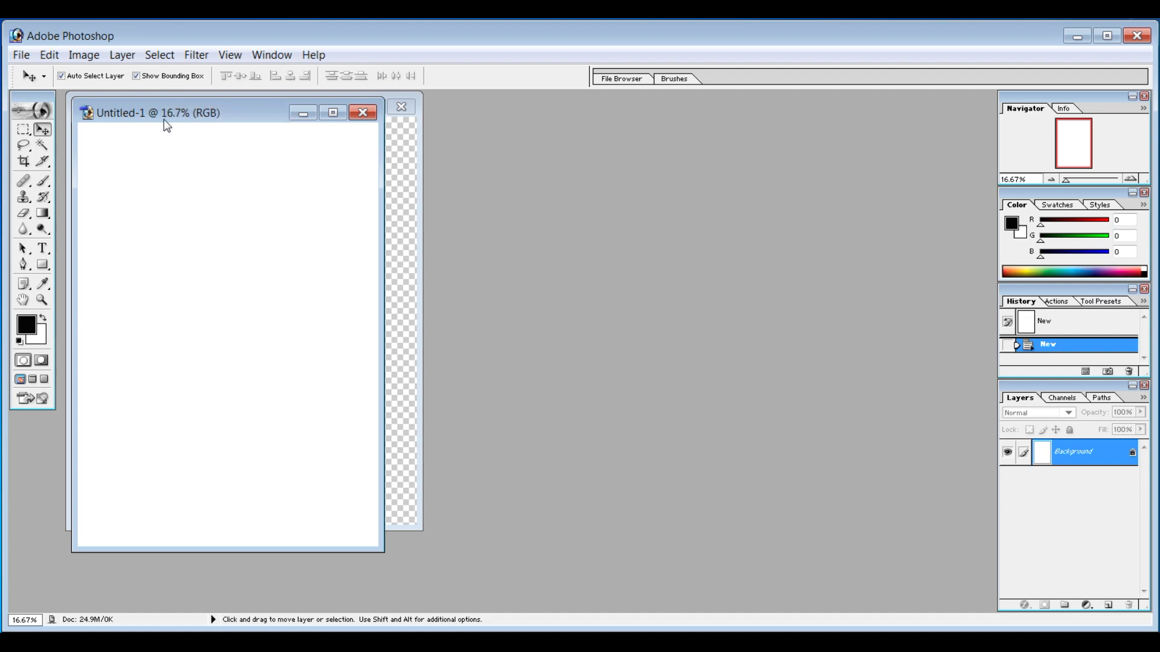
{"action": "mouse_move", "coordinate": [168, 115]}
{"action": "left_mouse_down"}
{"action": "mouse_move", "coordinate": [549, 119]}
{"action": "mouse_move", "coordinate": [534, 118]}
{"action": "left_mouse_up"}
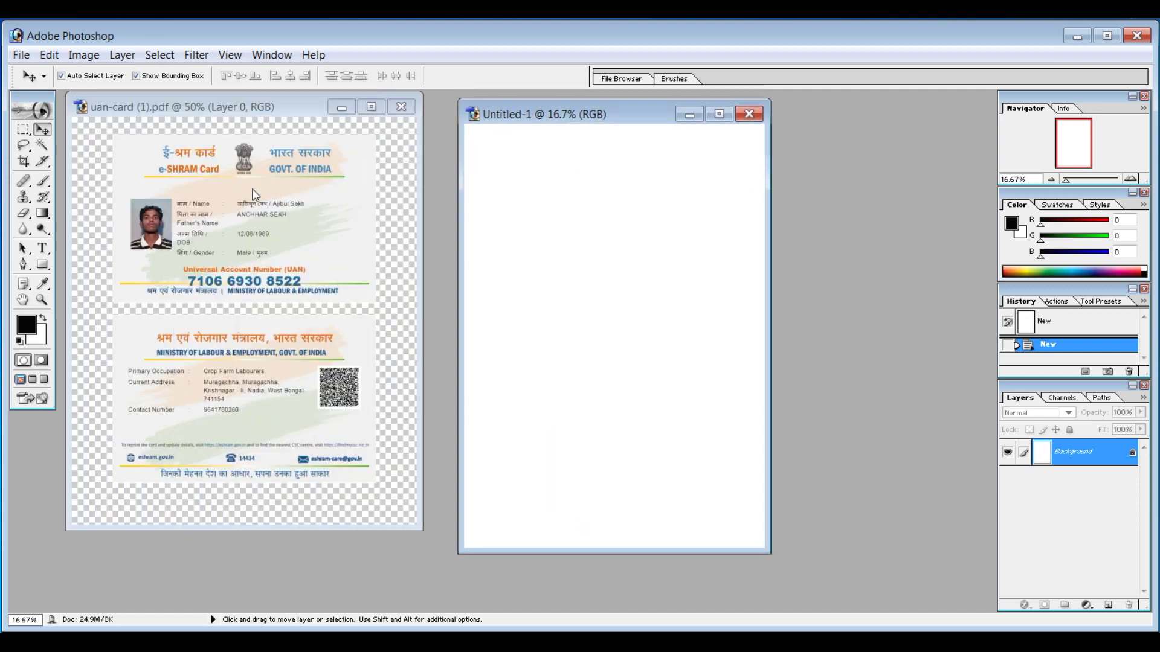
- Crop the card document to its front side at 3.4 × 2.2 inches
{"action": "left_click", "coordinate": [23, 162]}
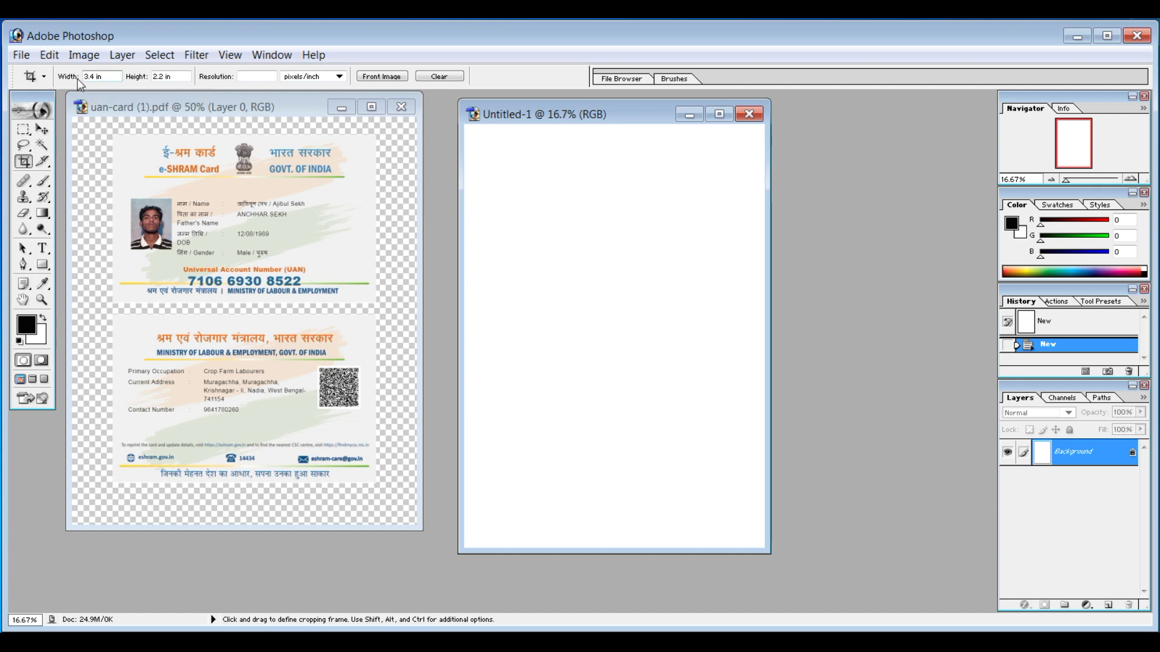
{"action": "left_click_drag", "start_coordinate": [107, 76], "coordinate": [3, 55]}
{"action": "type", "text": "3.4"}
{"action": "left_click_drag", "start_coordinate": [176, 77], "coordinate": [102, 74]}
{"action": "type", "text": "2."}
{"action": "type", "text": "2"}
{"action": "left_click", "coordinate": [107, 145]}
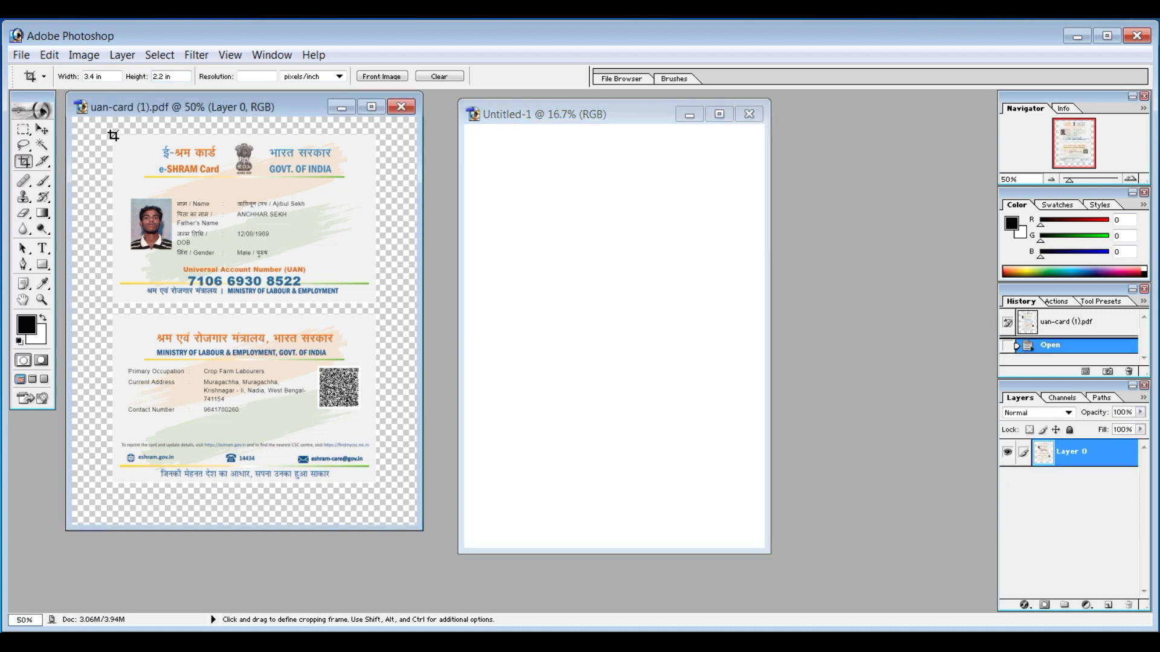
{"action": "mouse_move", "coordinate": [113, 135]}
{"action": "left_mouse_down"}
{"action": "mouse_move", "coordinate": [135, 167]}
{"action": "mouse_move", "coordinate": [337, 333]}
{"action": "mouse_move", "coordinate": [381, 326]}
{"action": "mouse_move", "coordinate": [379, 298]}
{"action": "mouse_move", "coordinate": [393, 304]}
{"action": "left_mouse_up"}
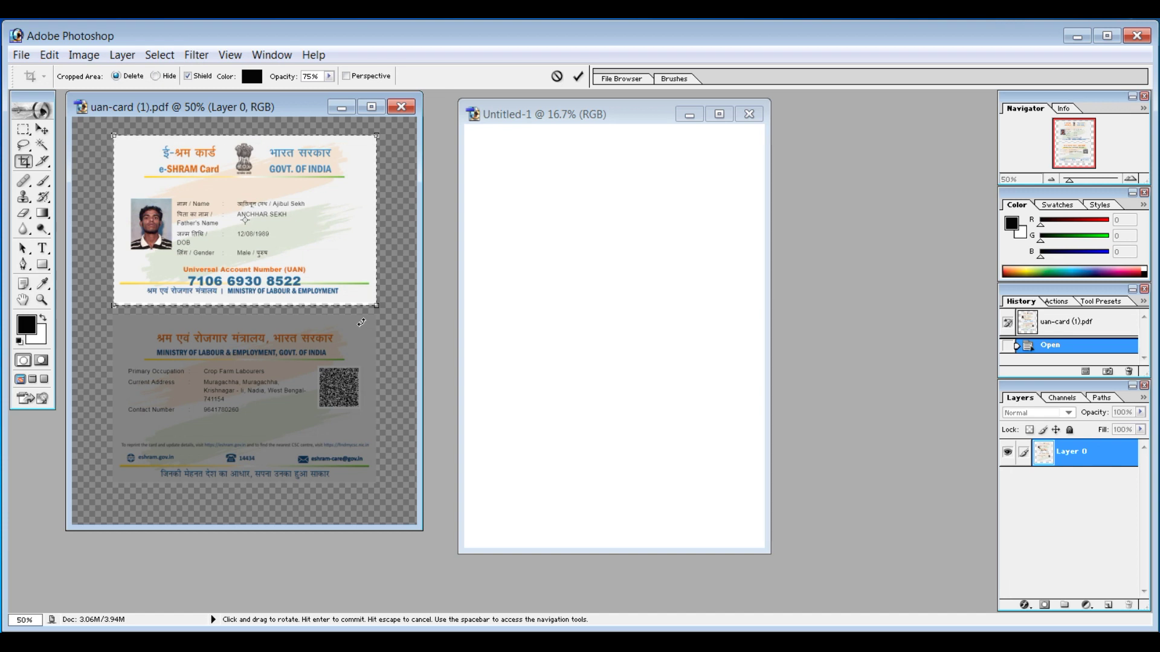
{"action": "key", "text": "Return"}
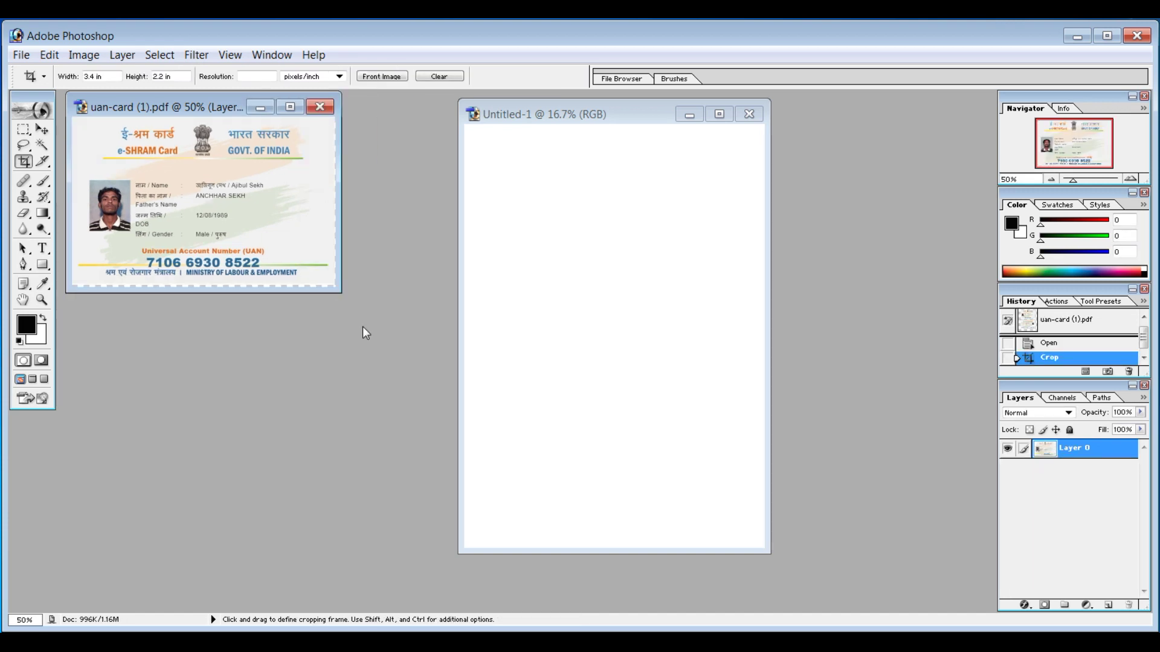
- Drag the cropped card front onto the A4 page near its top-left corner
{"action": "left_click", "coordinate": [42, 130]}
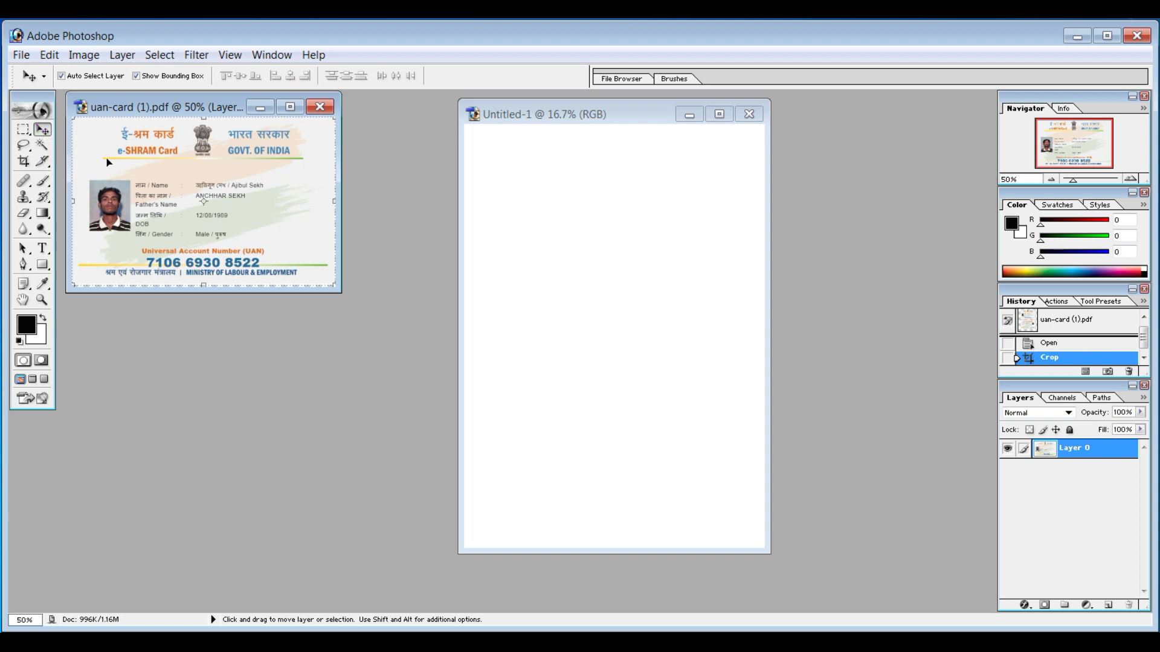
{"action": "left_click_drag", "start_coordinate": [140, 164], "coordinate": [526, 231]}
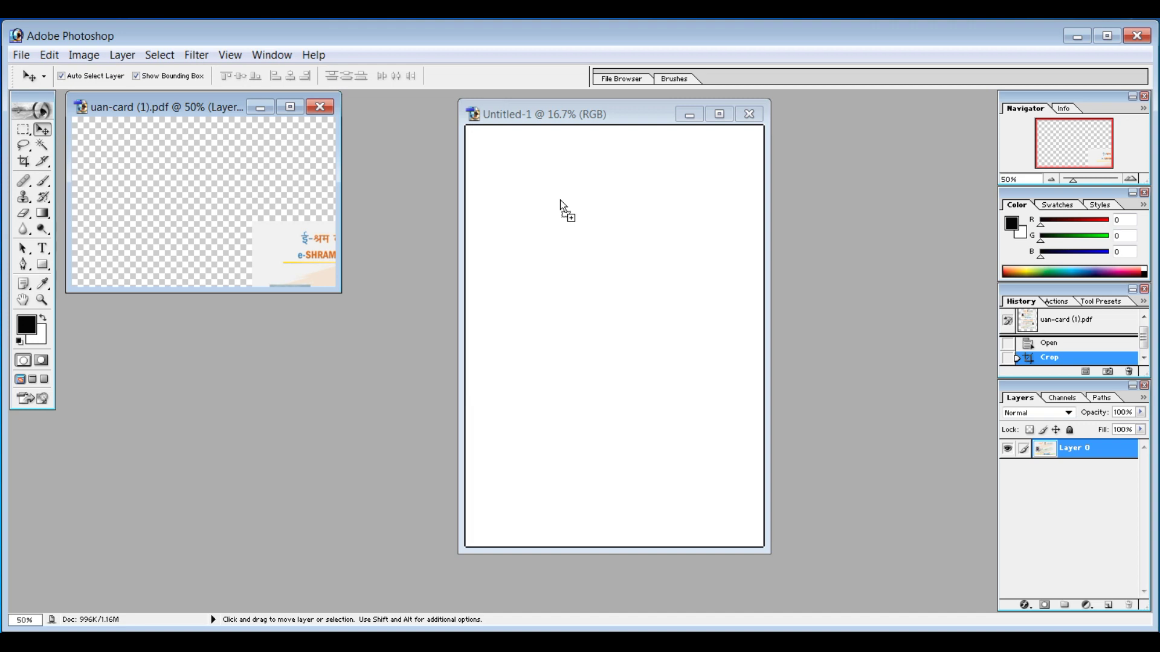
{"action": "left_click_drag", "start_coordinate": [559, 201], "coordinate": [538, 199]}
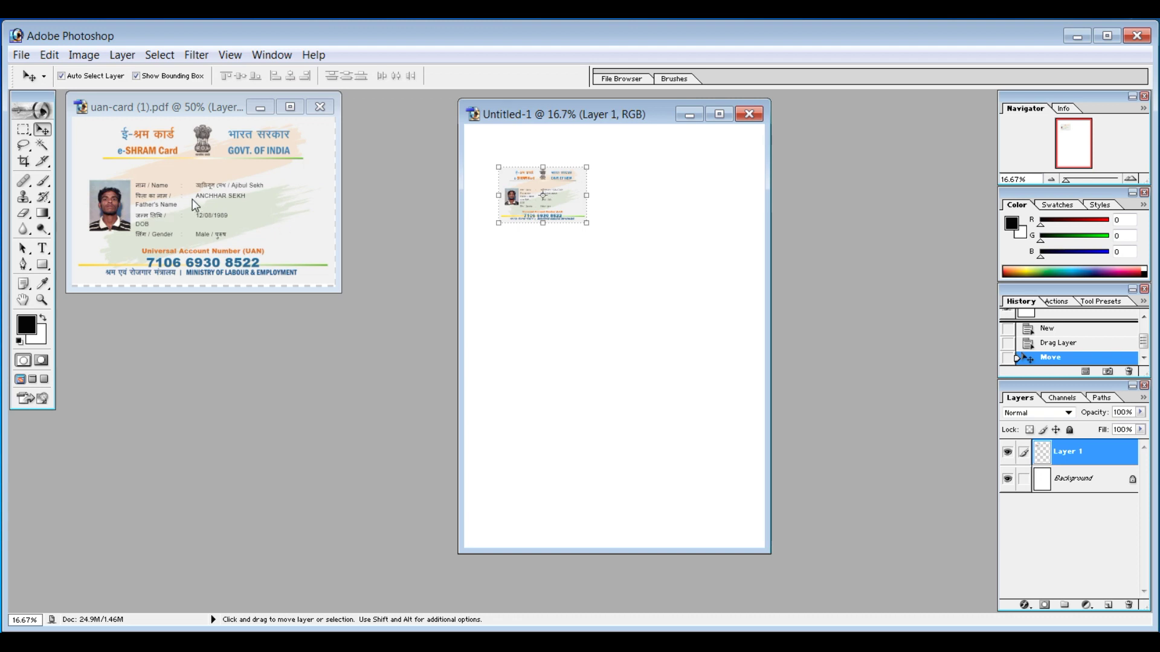
- Undo the crop in the card document to restore both card sides
{"action": "left_click", "coordinate": [190, 165]}
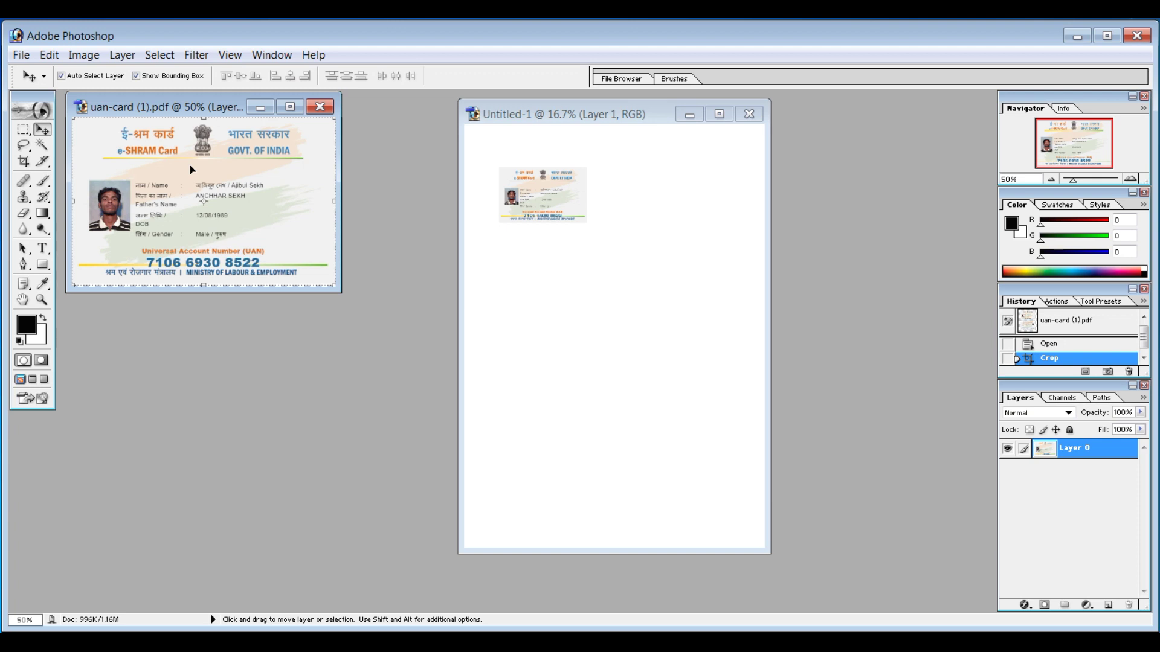
{"action": "key", "text": "alt"}
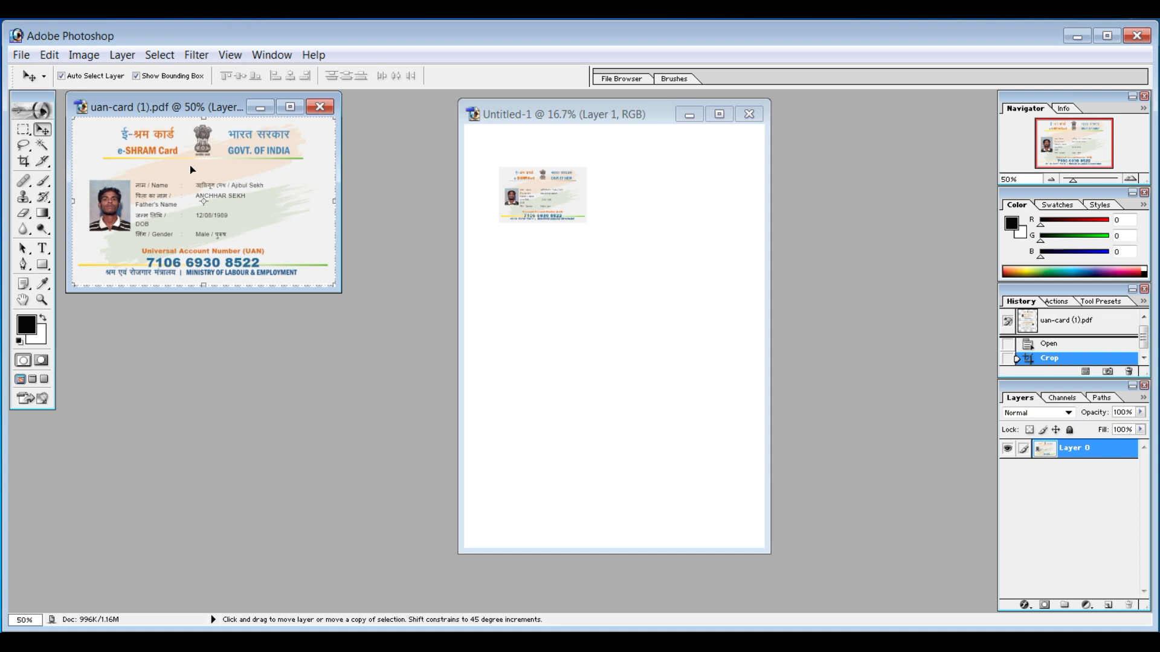
{"action": "key", "text": "ctrl+z"}
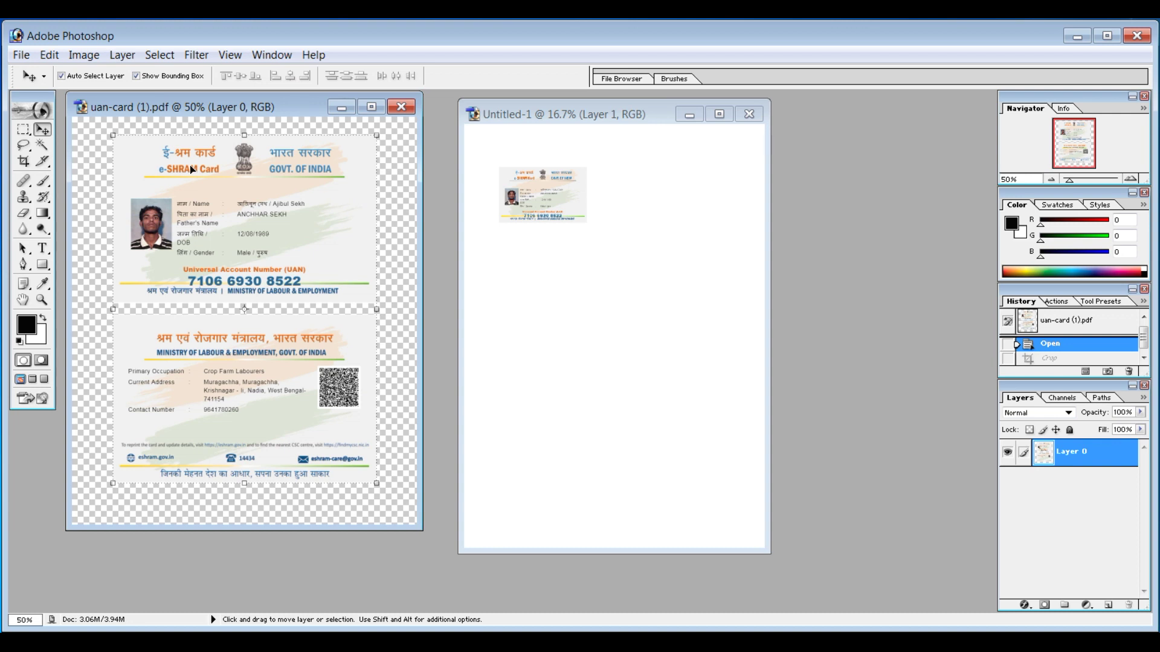
- Crop the card document to its back side, keeping the 3.4 × 2.2 in size
{"action": "left_click", "coordinate": [23, 160]}
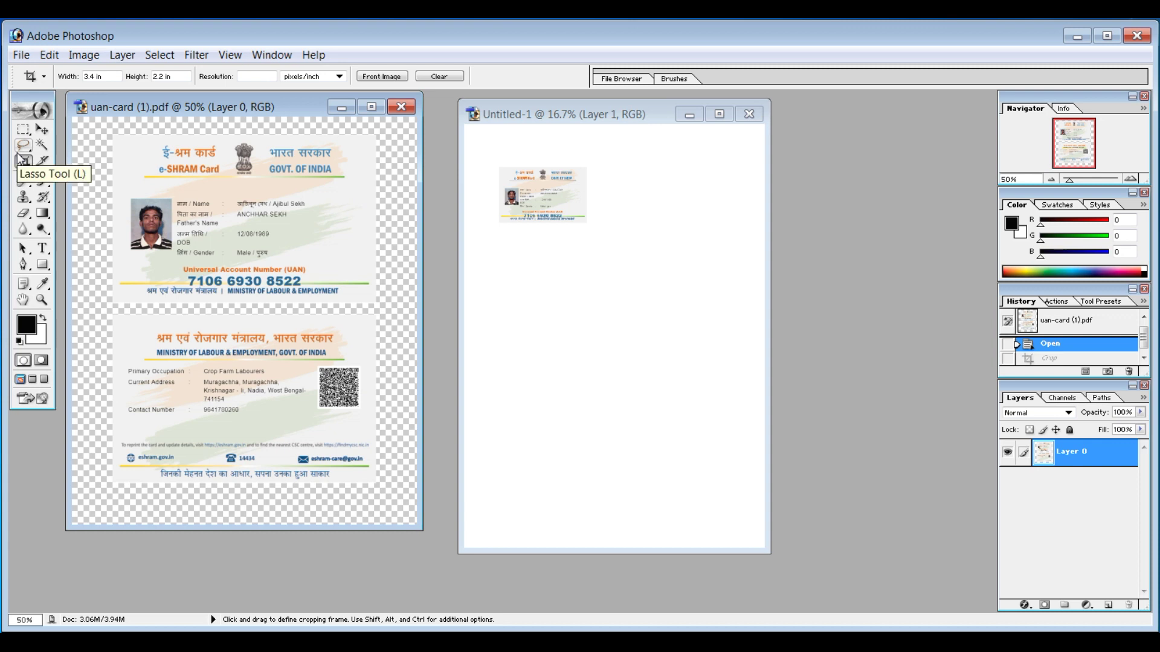
{"action": "left_click", "coordinate": [114, 76]}
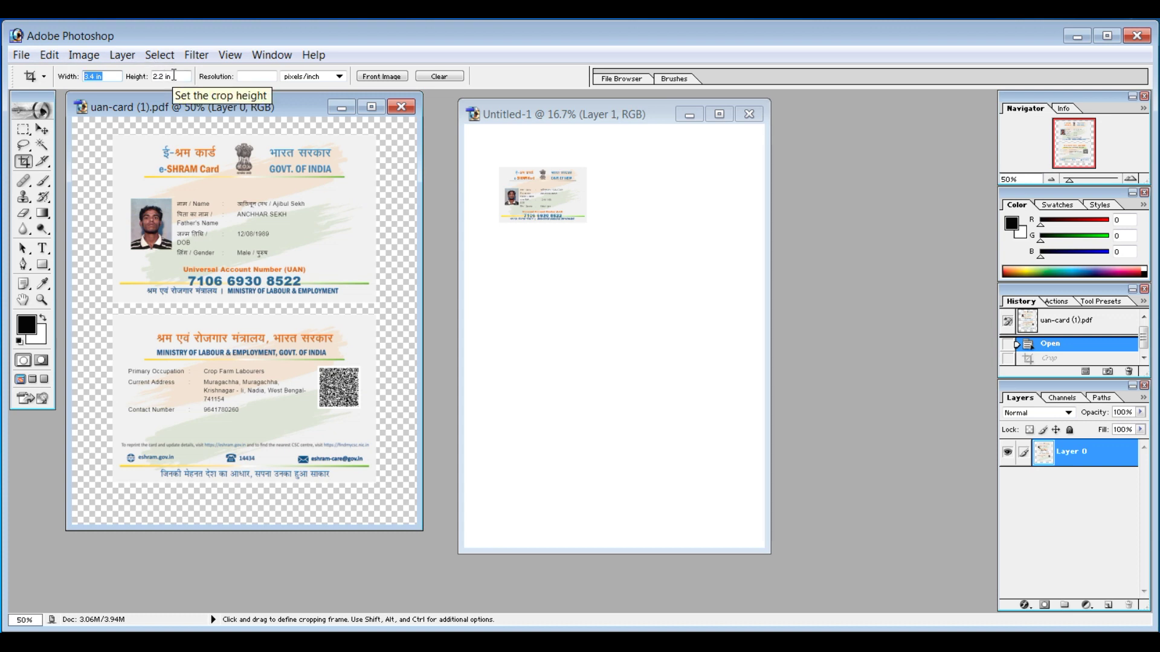
{"action": "left_click", "coordinate": [27, 163]}
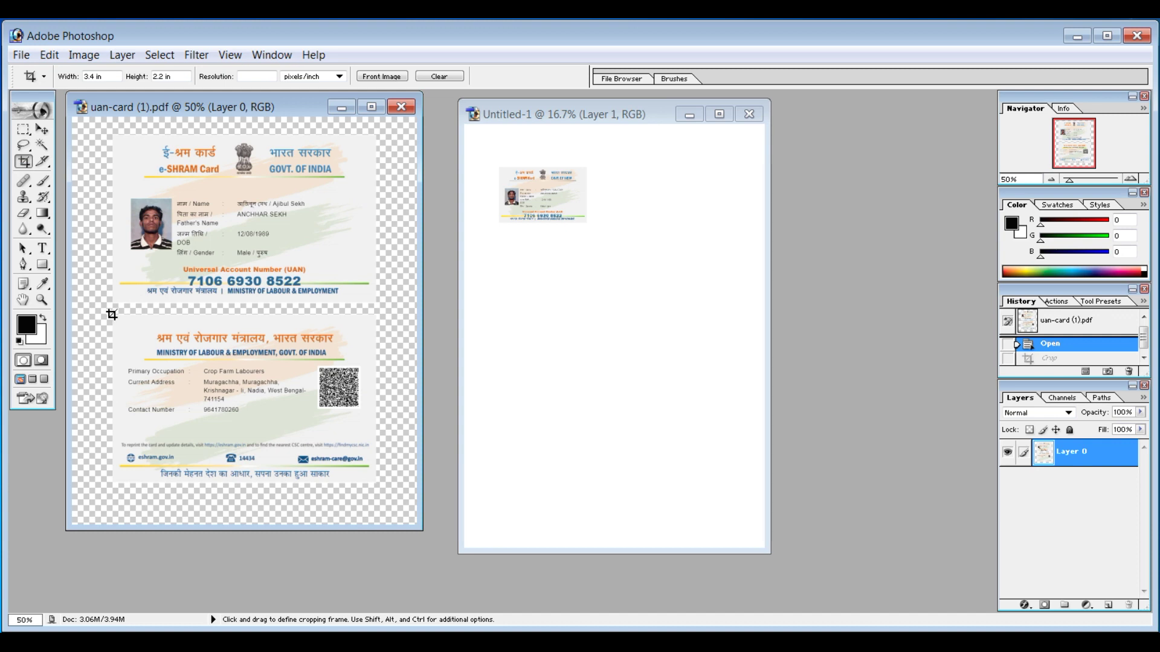
{"action": "mouse_move", "coordinate": [111, 313]}
{"action": "left_mouse_down"}
{"action": "mouse_move", "coordinate": [205, 445]}
{"action": "mouse_move", "coordinate": [378, 485]}
{"action": "left_mouse_up"}
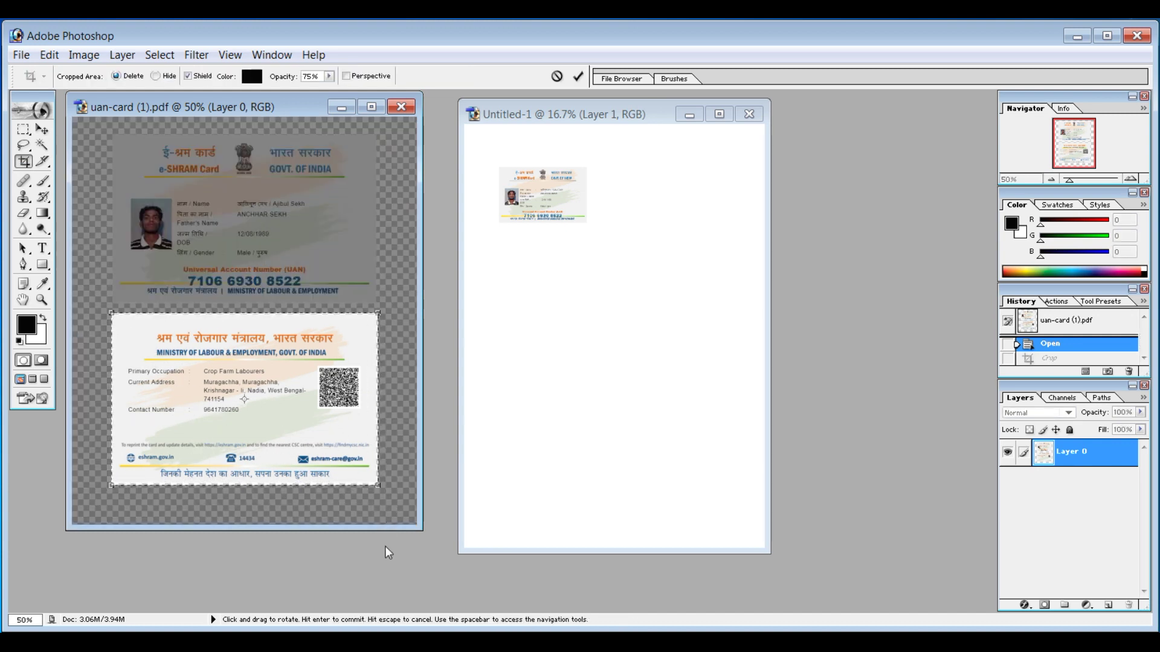
{"action": "key", "text": "Return"}
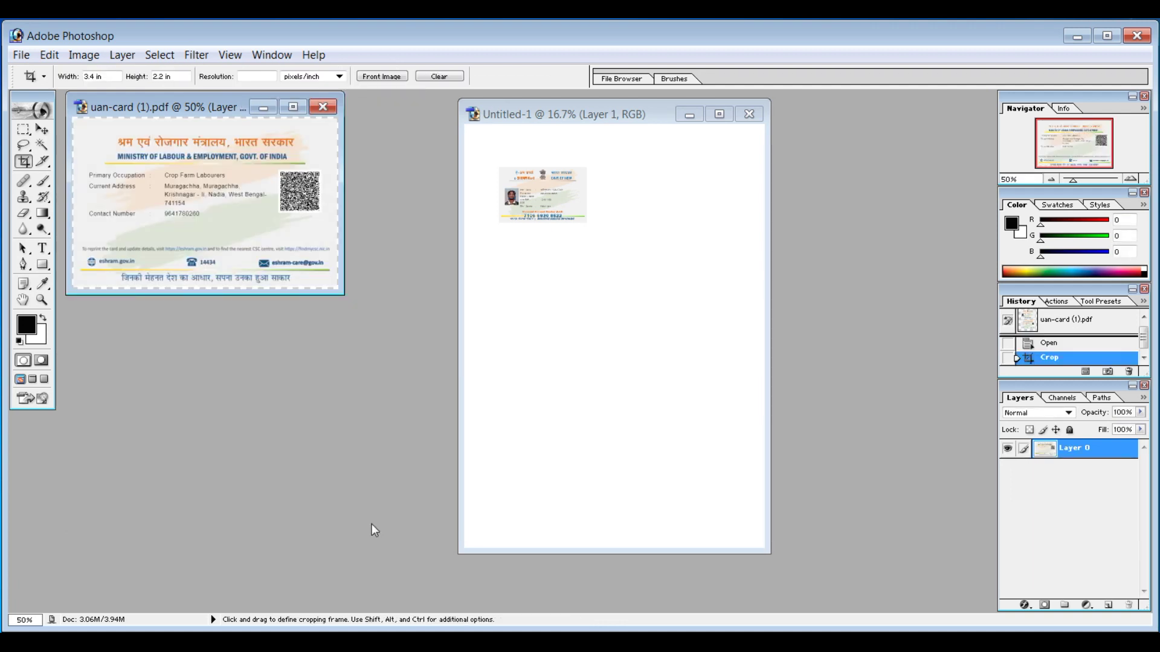
- Drag the card back onto the A4 page beside the front card
{"action": "left_click", "coordinate": [42, 130]}
{"action": "left_click_drag", "start_coordinate": [96, 172], "coordinate": [645, 222]}
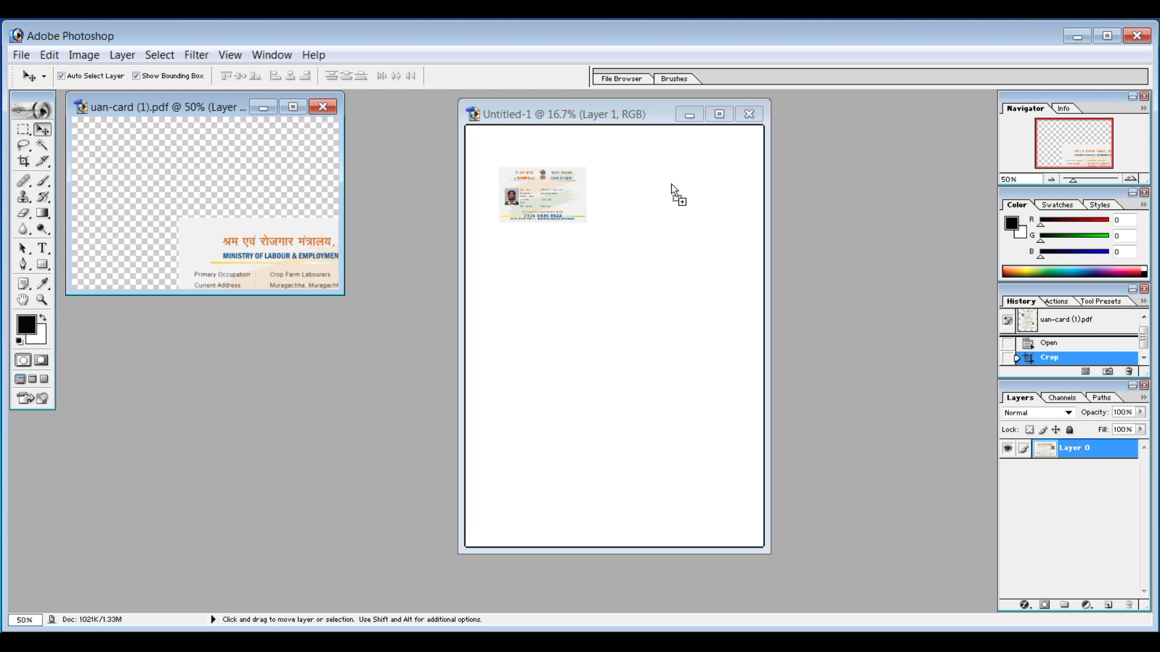
{"action": "left_click_drag", "start_coordinate": [671, 184], "coordinate": [660, 194]}
{"action": "left_click", "coordinate": [551, 195]}
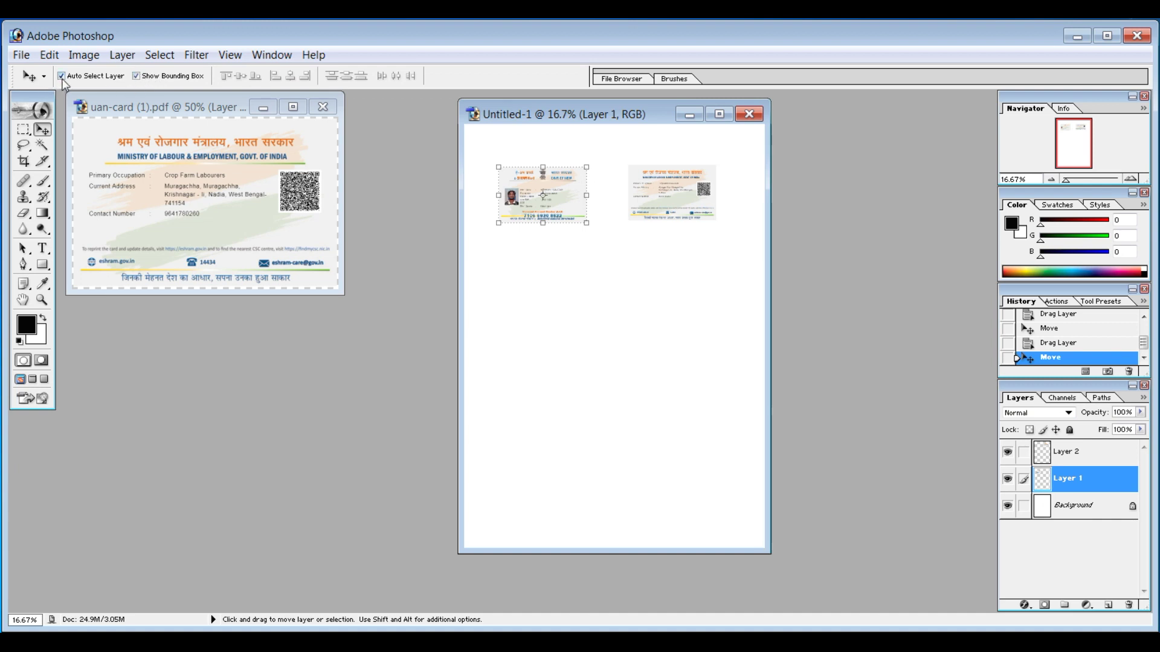
- Toggle the transform-controls and Auto-Select options in the Move tool bar
{"action": "left_click", "coordinate": [136, 76]}
{"action": "left_click", "coordinate": [136, 76]}
{"action": "left_click", "coordinate": [63, 76]}
{"action": "left_click", "coordinate": [149, 78]}
{"action": "left_click", "coordinate": [150, 77]}
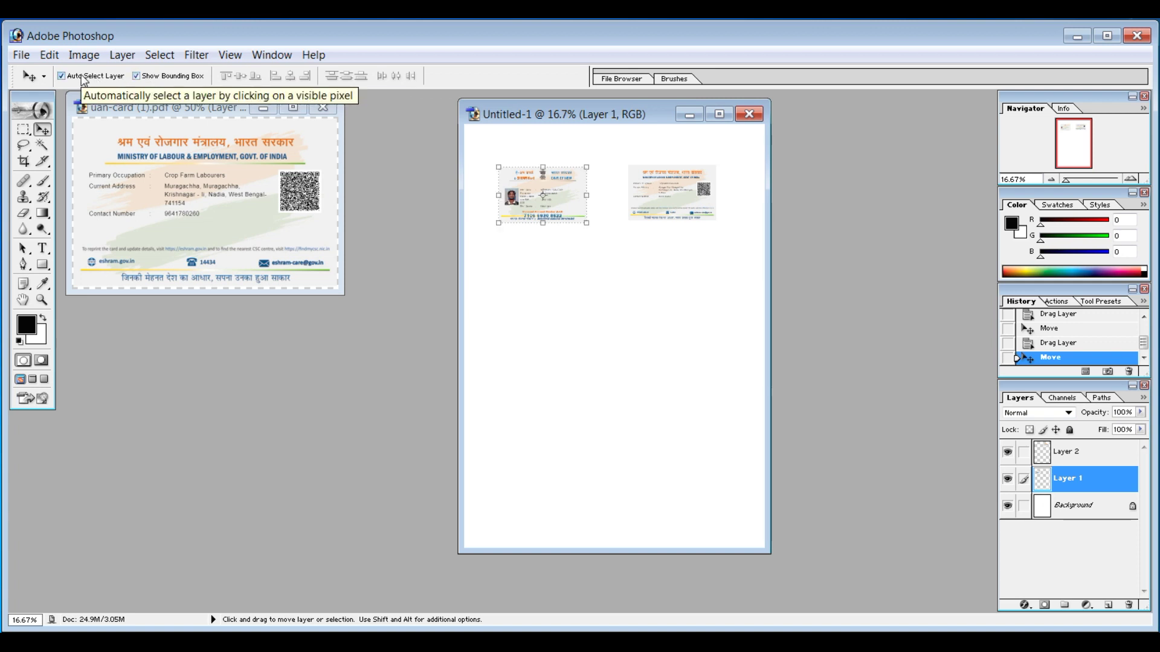
{"action": "left_click", "coordinate": [532, 305]}
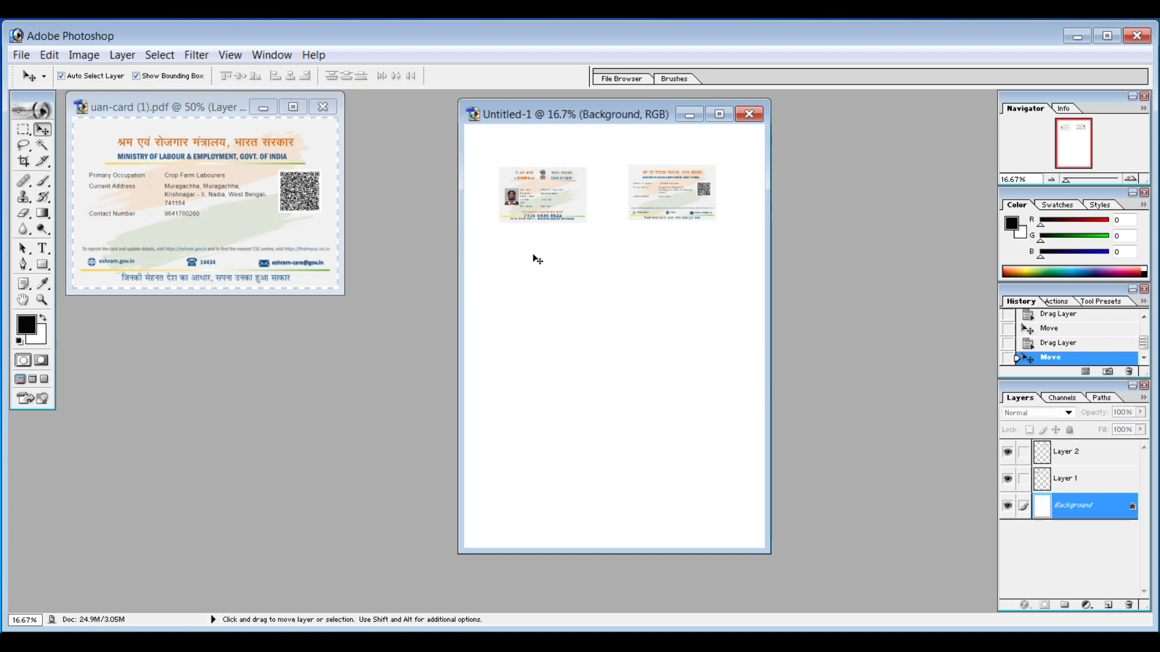
- Move the front and back cards up so both sit near the top of the page
{"action": "left_click", "coordinate": [538, 187]}
{"action": "left_click", "coordinate": [669, 192]}
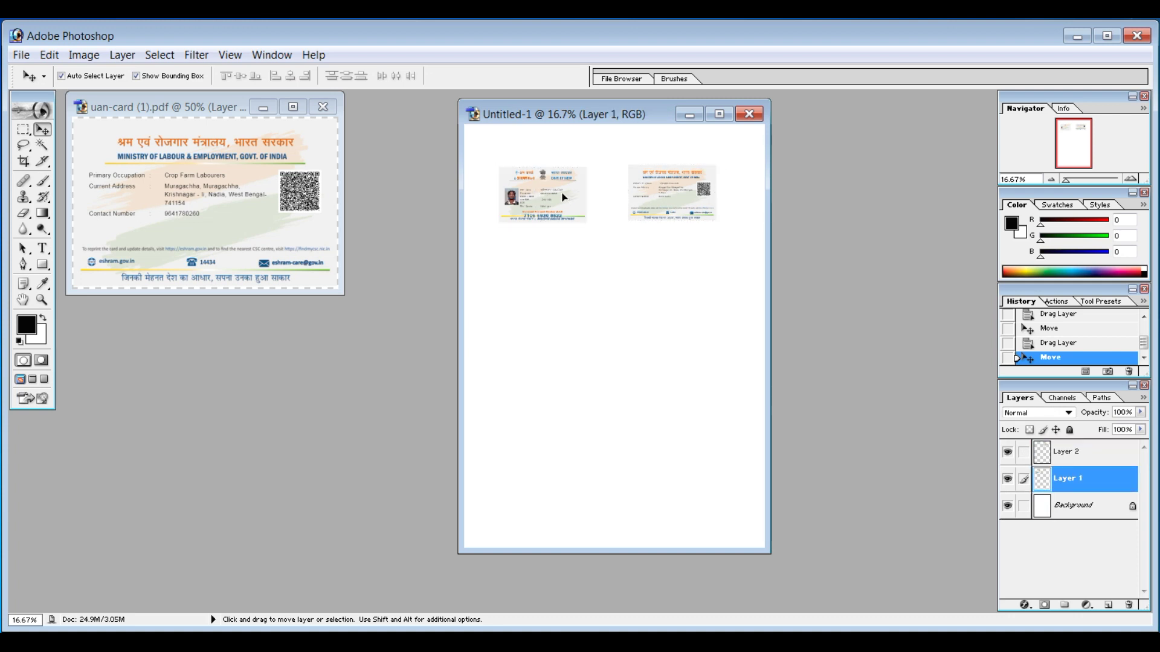
{"action": "left_click_drag", "start_coordinate": [567, 199], "coordinate": [550, 176]}
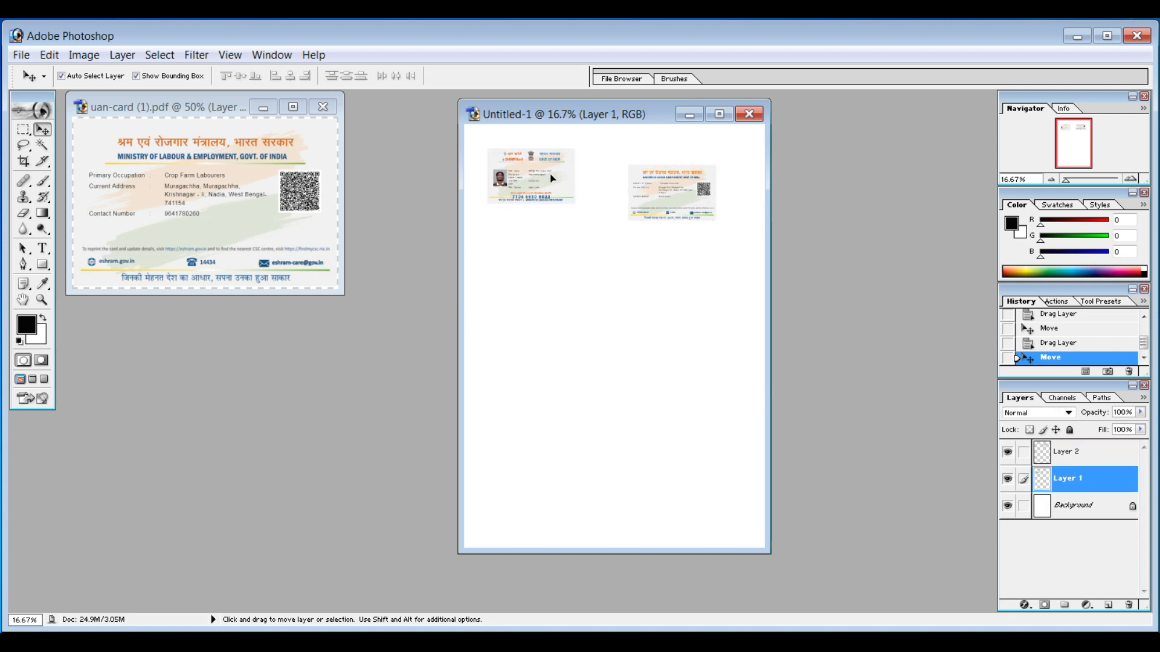
{"action": "left_click_drag", "start_coordinate": [679, 198], "coordinate": [677, 181]}
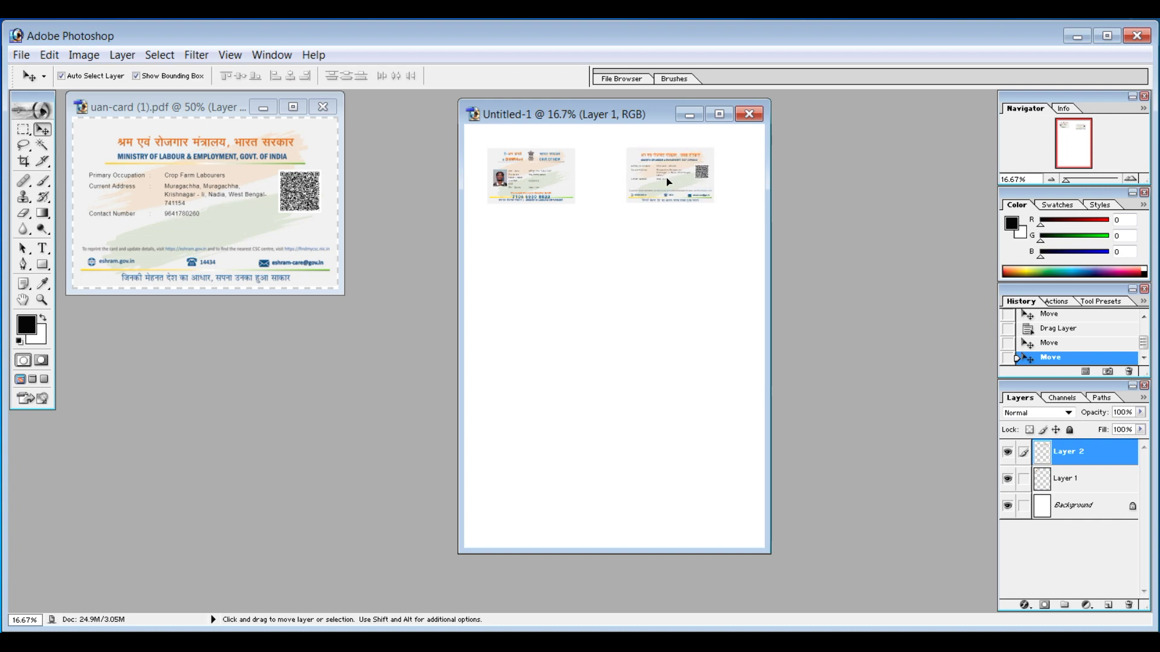
{"action": "left_click", "coordinate": [539, 172]}
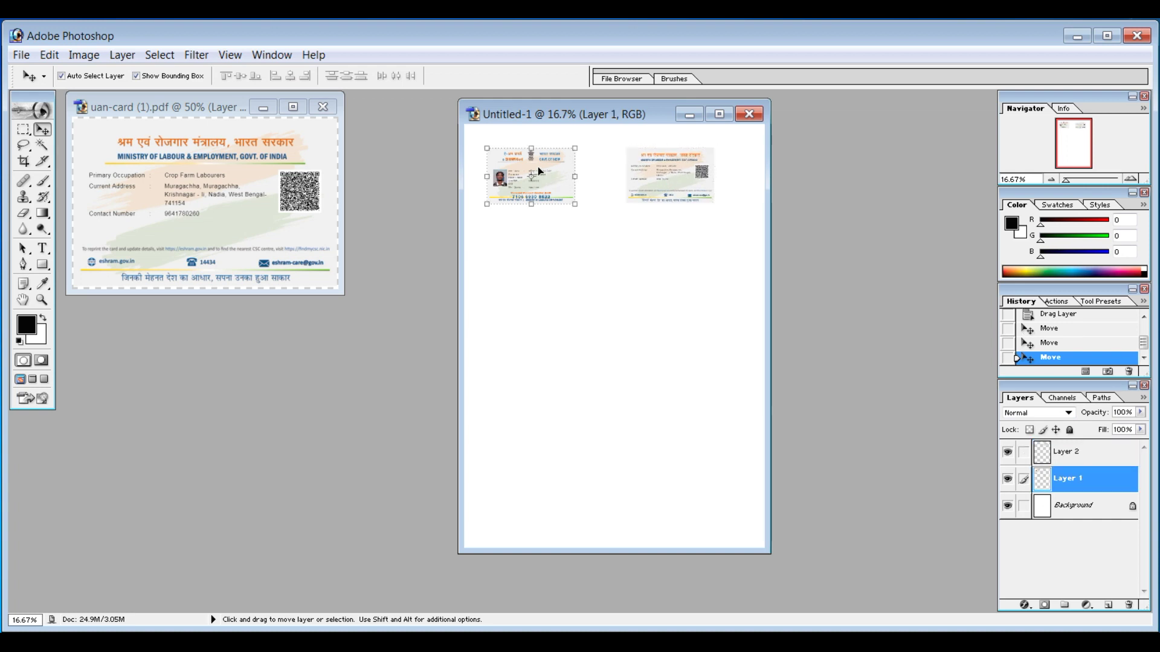
- Resize the front card to 3.4 × 2.2 in and rotate it roughly level
{"action": "left_click", "coordinate": [573, 205]}
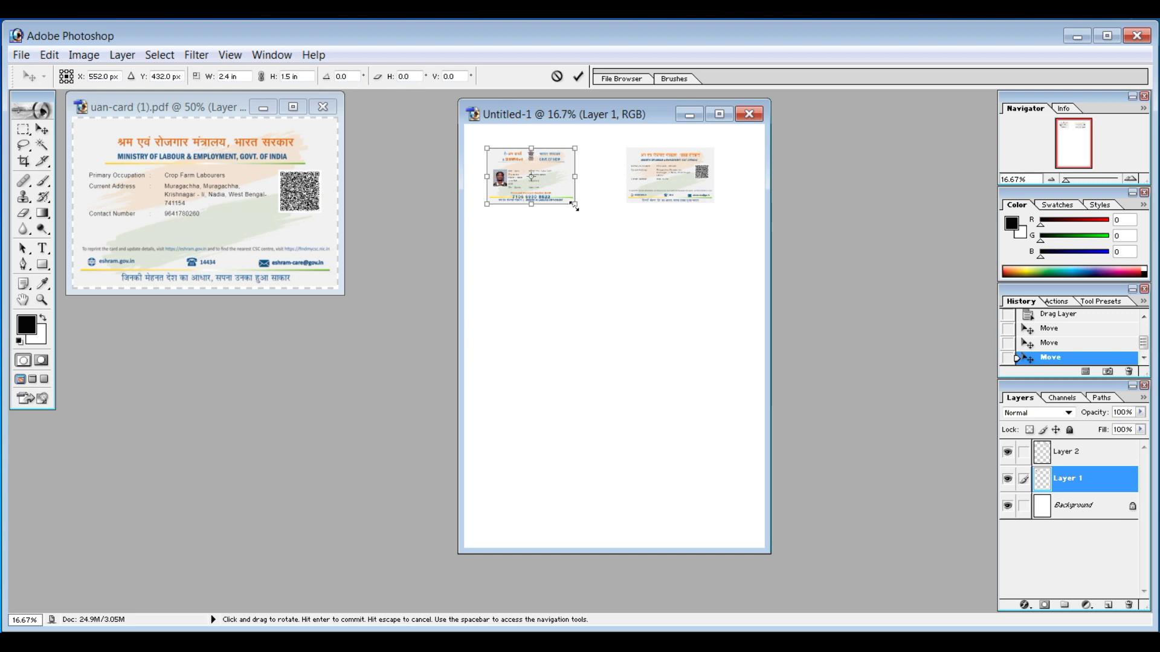
{"action": "left_click_drag", "start_coordinate": [575, 206], "coordinate": [578, 208]}
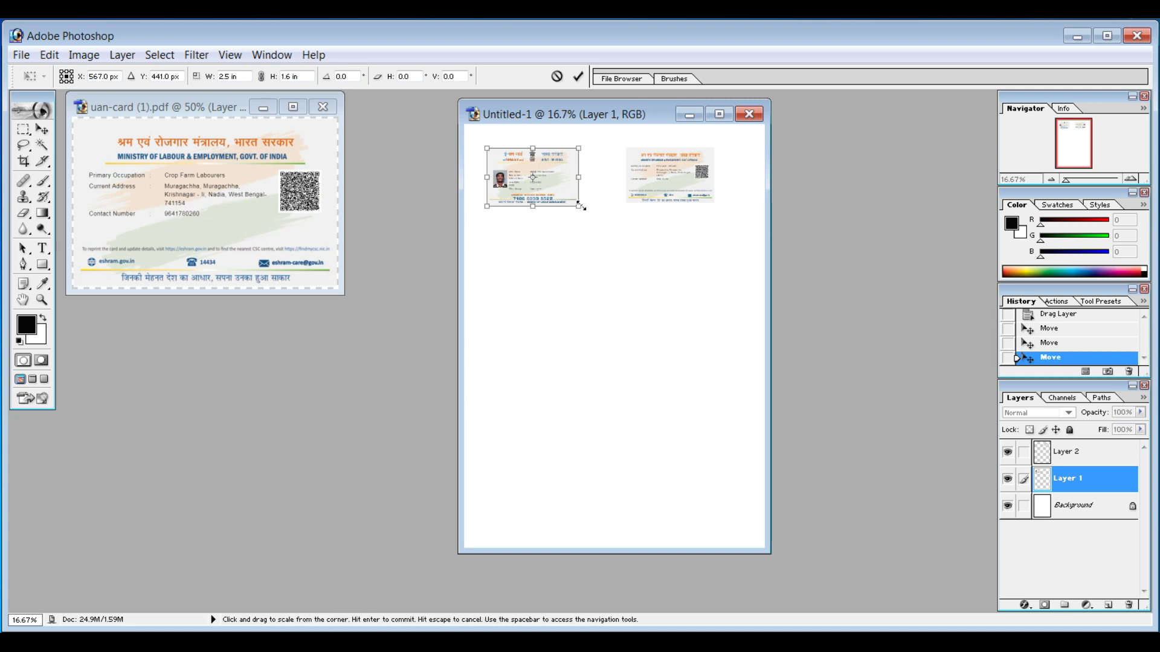
{"action": "left_click_drag", "start_coordinate": [578, 205], "coordinate": [581, 224]}
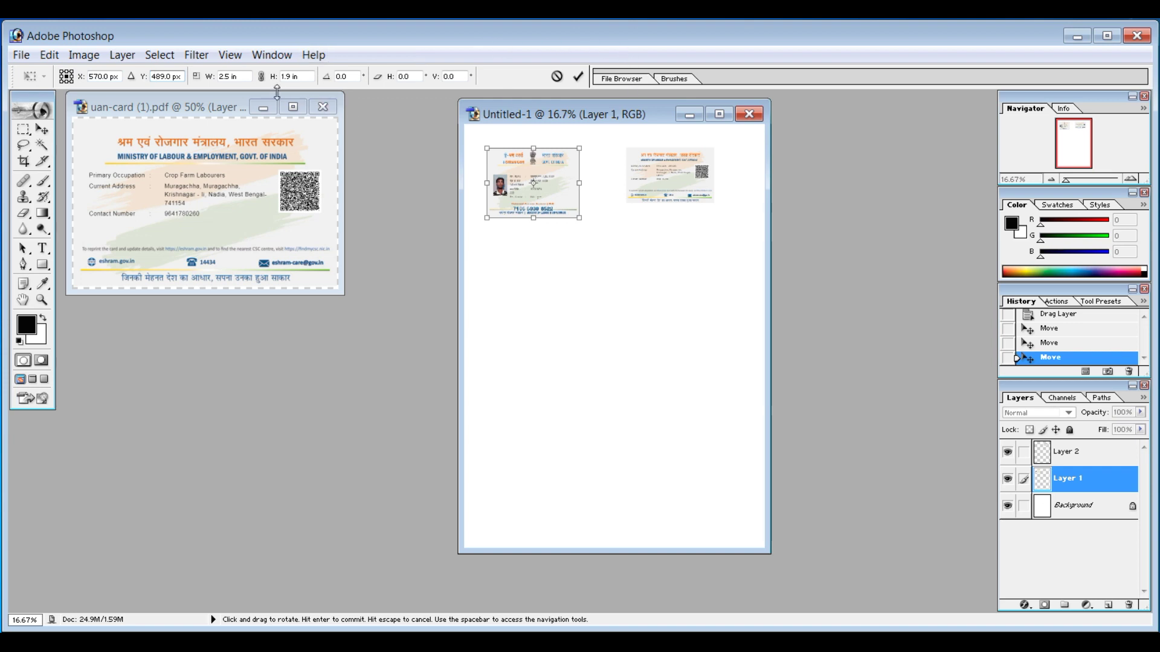
{"action": "double_click", "coordinate": [229, 82]}
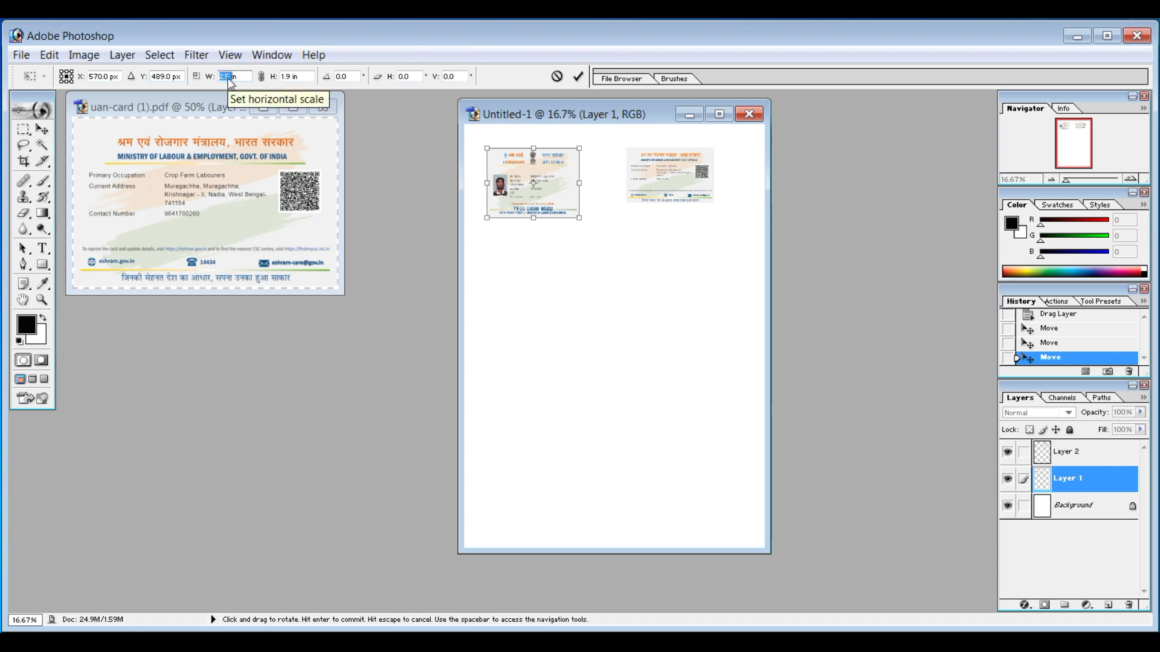
{"action": "type", "text": "3.4"}
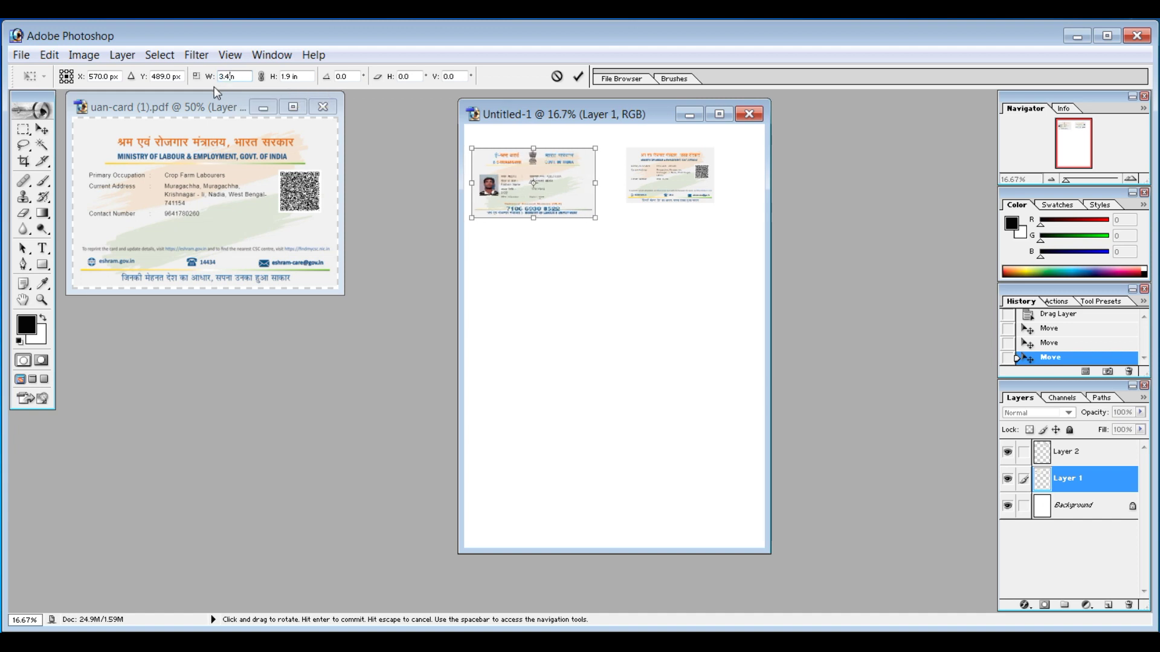
{"action": "double_click", "coordinate": [280, 79]}
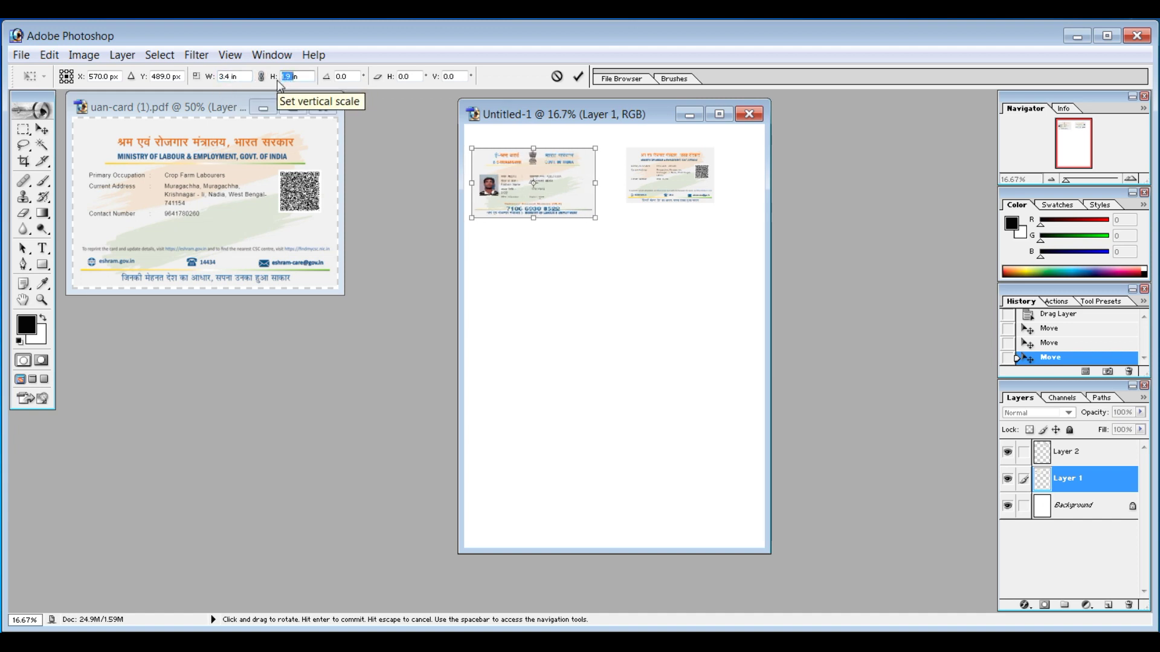
{"action": "type", "text": "2.2"}
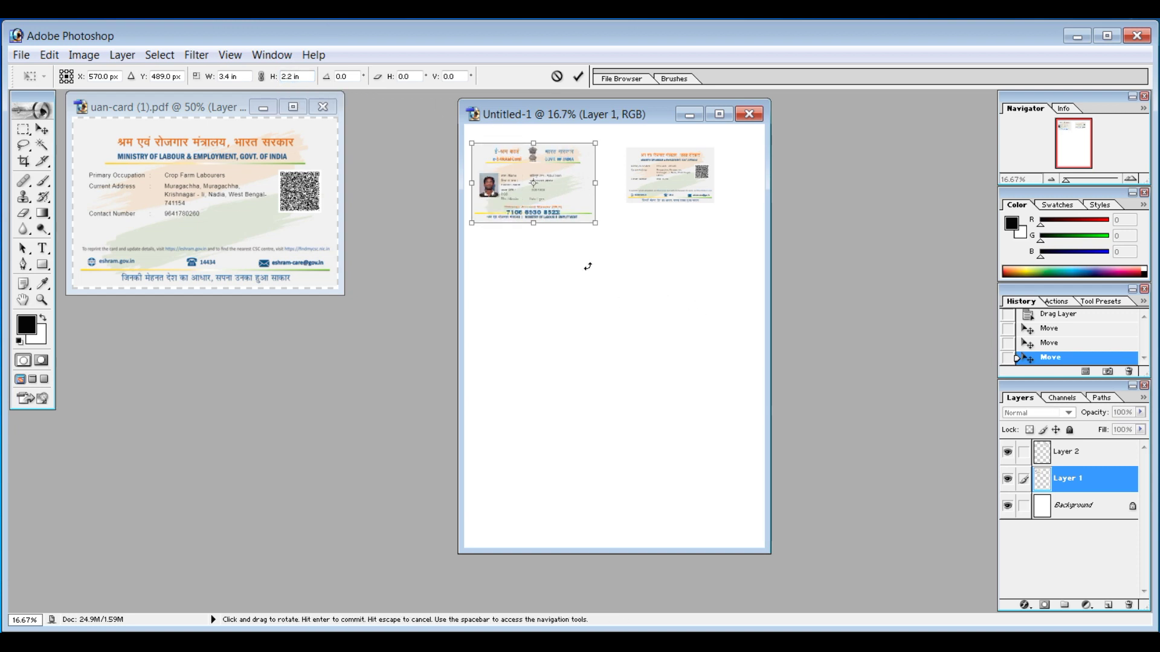
{"action": "left_click_drag", "start_coordinate": [590, 263], "coordinate": [582, 240]}
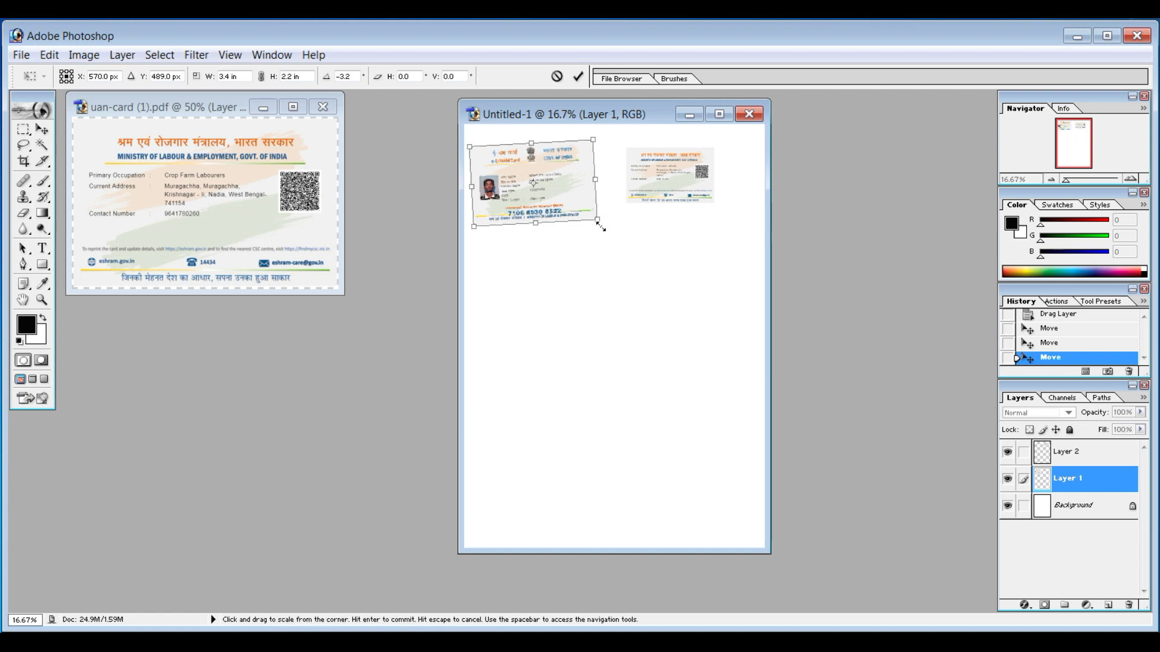
{"action": "left_click_drag", "start_coordinate": [603, 223], "coordinate": [604, 225]}
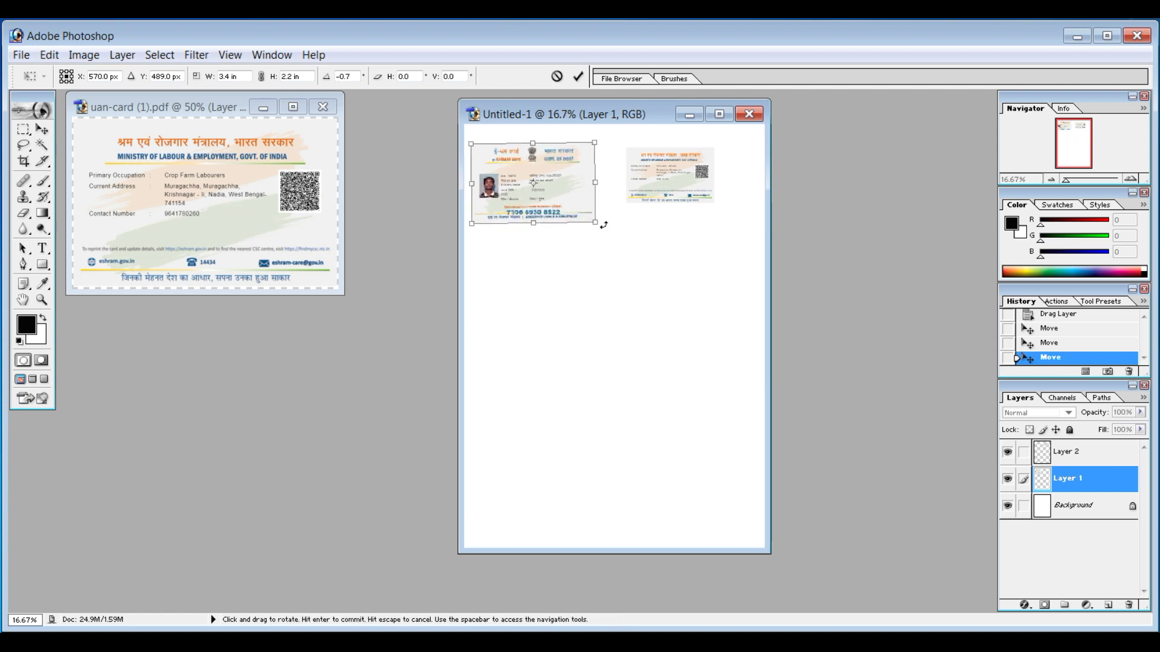
{"action": "key", "text": "Return"}
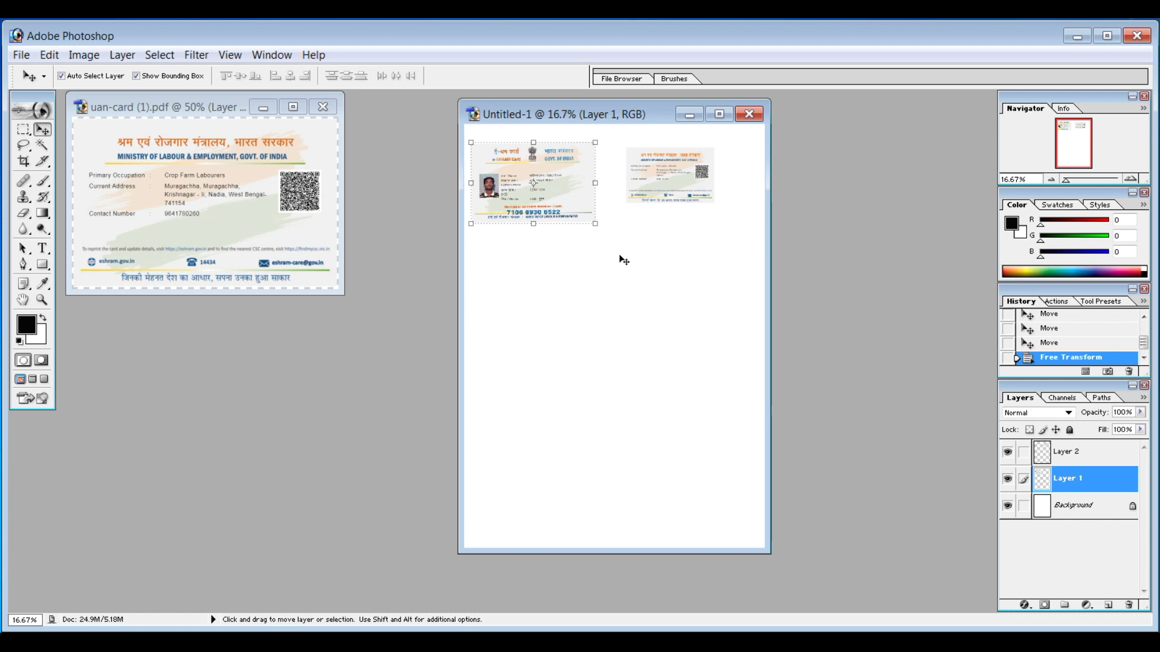
- Resize the card back (Layer 2) to 3.4 × 2.2 in and level it beside the front
{"action": "left_click", "coordinate": [622, 272]}
{"action": "left_click", "coordinate": [519, 175]}
{"action": "left_click", "coordinate": [671, 180]}
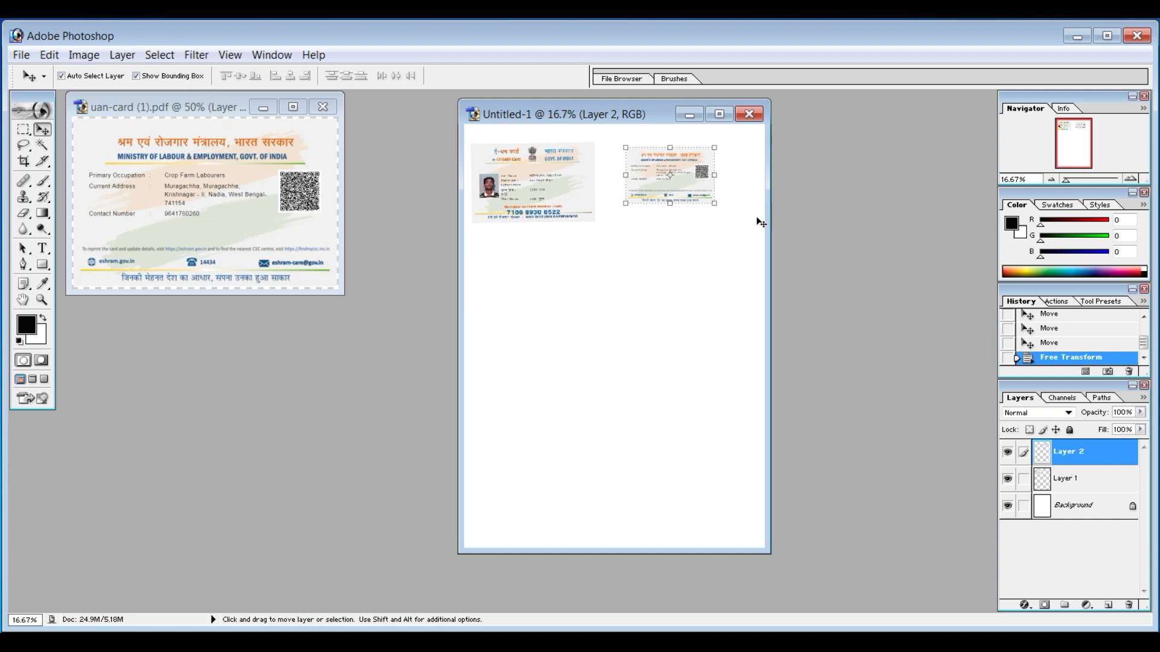
{"action": "left_click", "coordinate": [716, 205]}
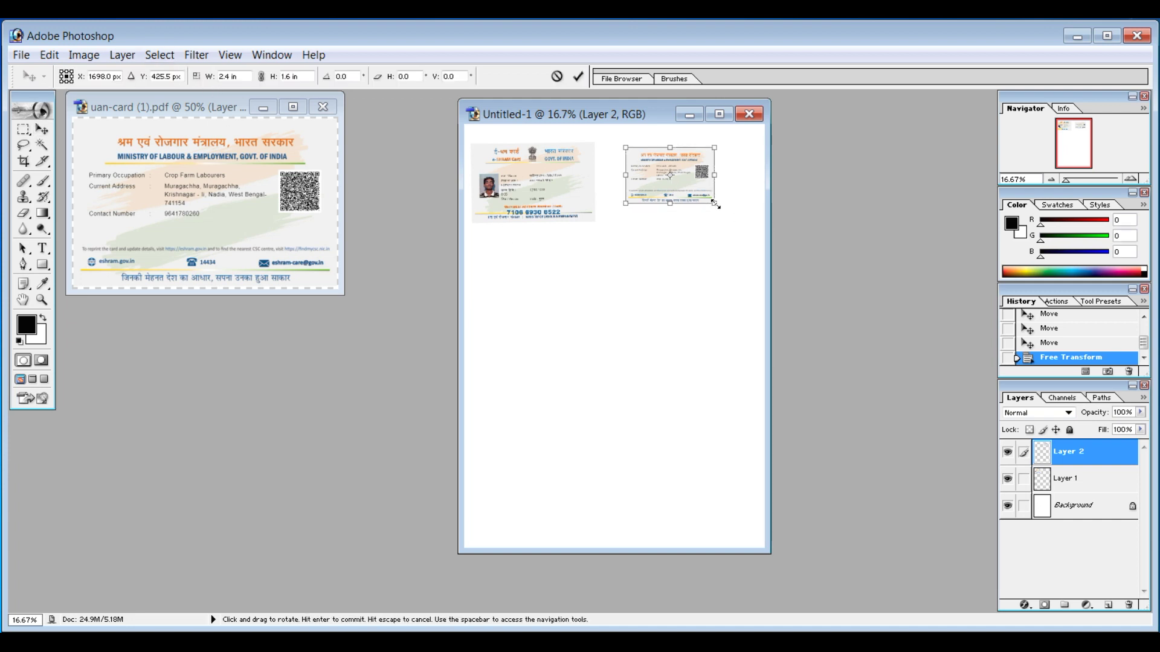
{"action": "left_click_drag", "start_coordinate": [716, 205], "coordinate": [730, 217]}
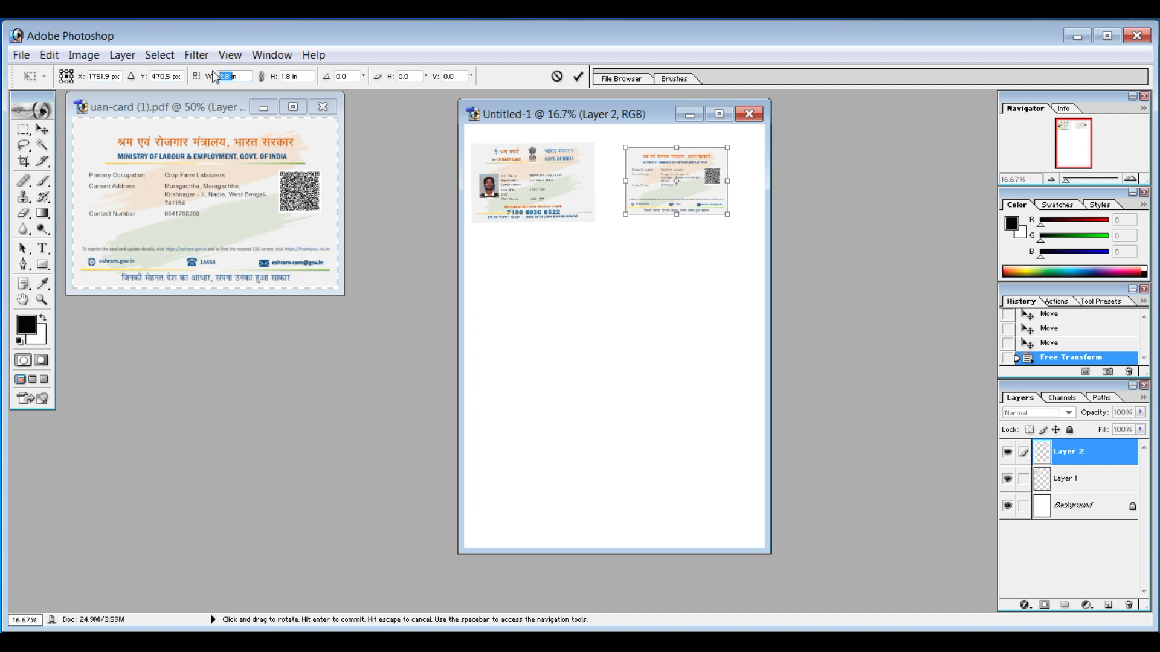
{"action": "type", "text": "3.4"}
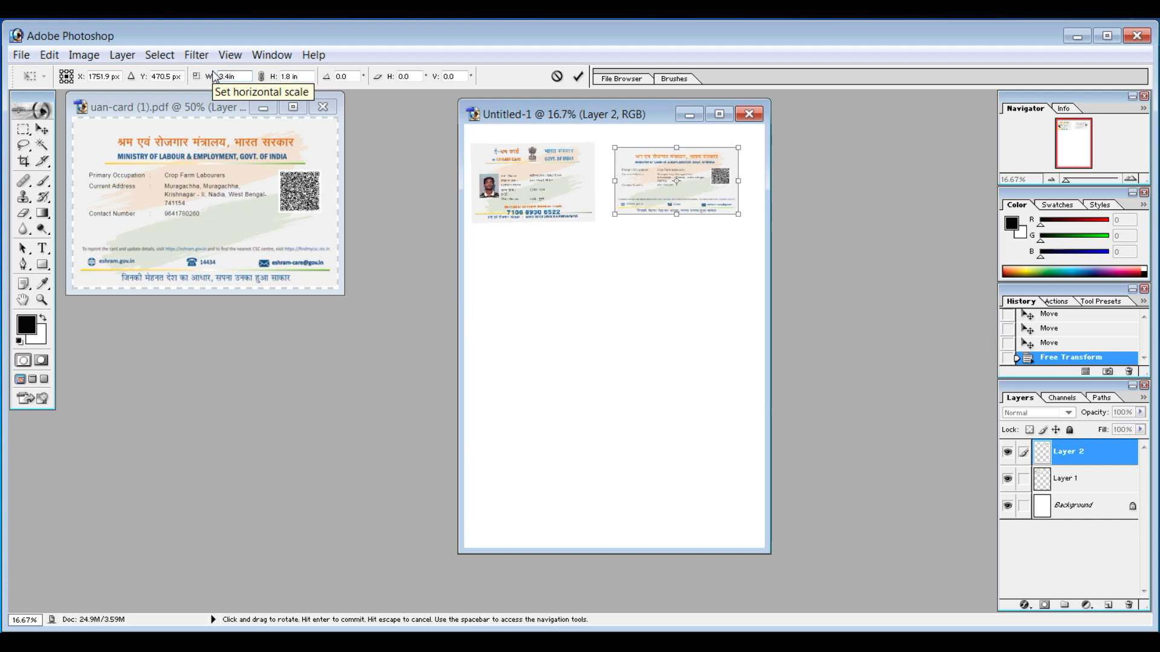
{"action": "double_click", "coordinate": [289, 76]}
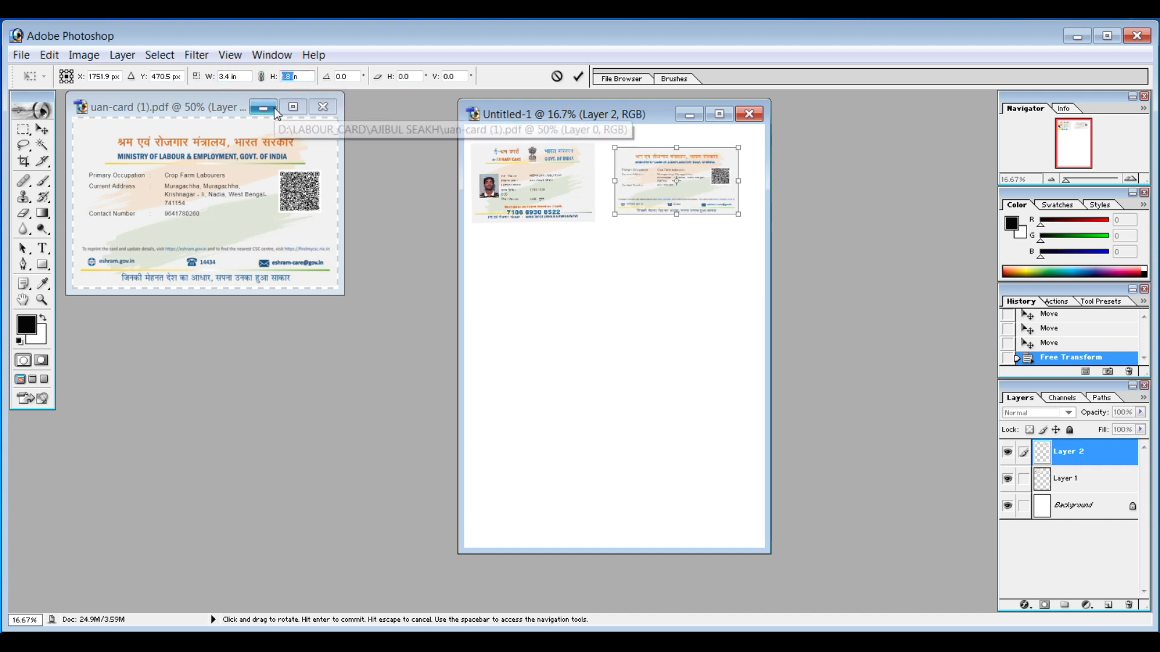
{"action": "type", "text": "2.2"}
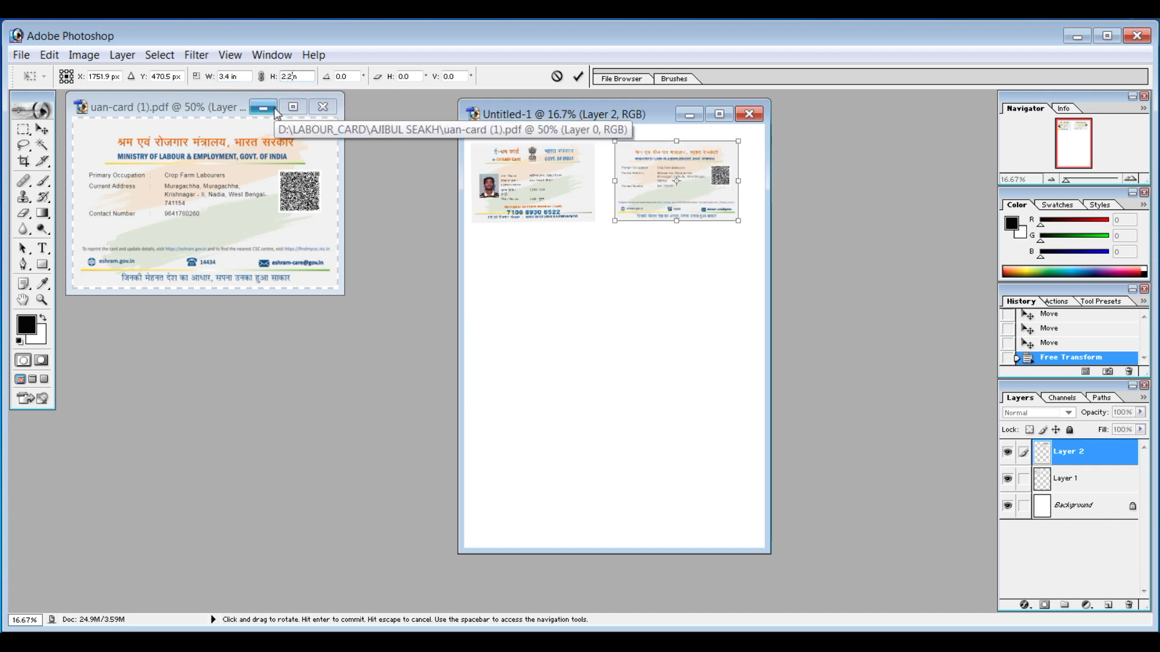
{"action": "left_click_drag", "start_coordinate": [616, 312], "coordinate": [622, 314]}
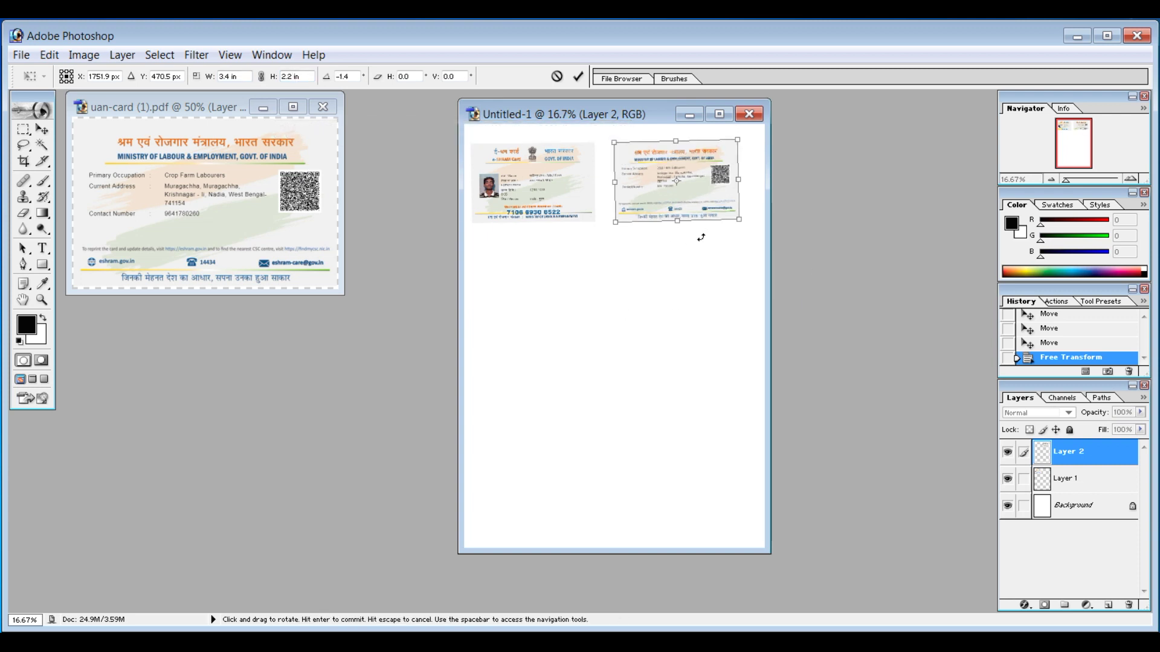
{"action": "left_click_drag", "start_coordinate": [721, 232], "coordinate": [718, 233]}
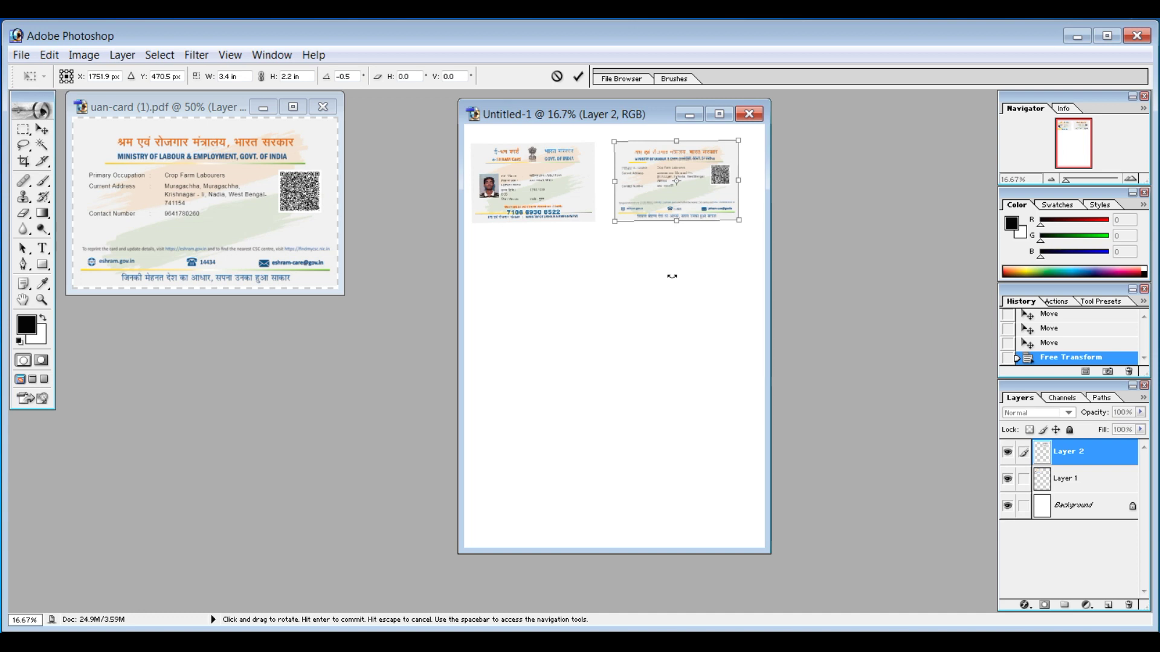
{"action": "key", "text": "Return"}
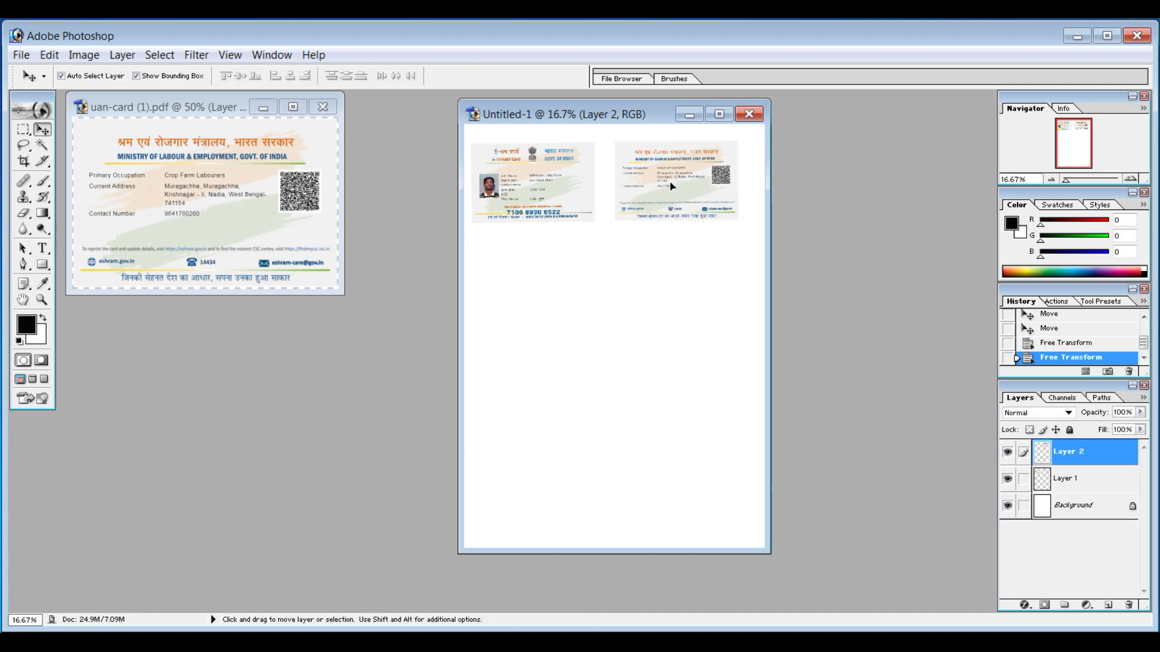
- Nudge the card back and front slightly further apart along the top of the page
{"action": "left_click_drag", "start_coordinate": [672, 186], "coordinate": [684, 179]}
{"action": "left_click_drag", "start_coordinate": [556, 176], "coordinate": [562, 175]}
{"action": "left_click", "coordinate": [589, 257]}
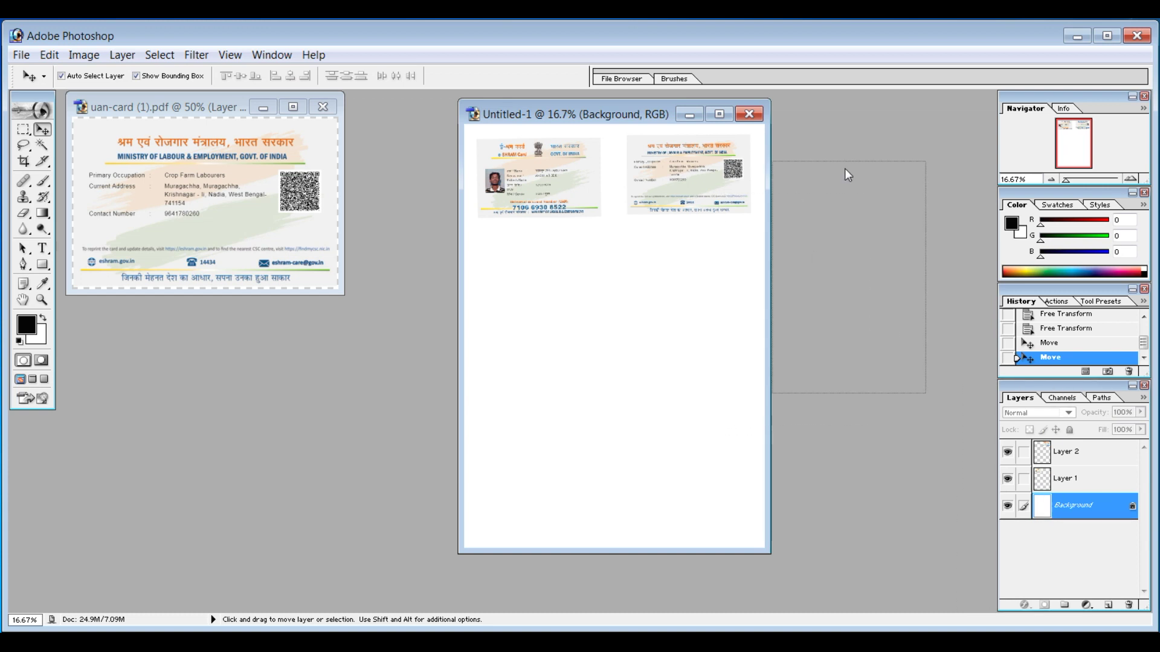
- Float the Layers panel beside the page, close it, and reopen it from Window > Layers
{"action": "mouse_move", "coordinate": [1070, 393]}
{"action": "left_mouse_down"}
{"action": "mouse_move", "coordinate": [836, 148]}
{"action": "mouse_move", "coordinate": [875, 152]}
{"action": "left_mouse_up"}
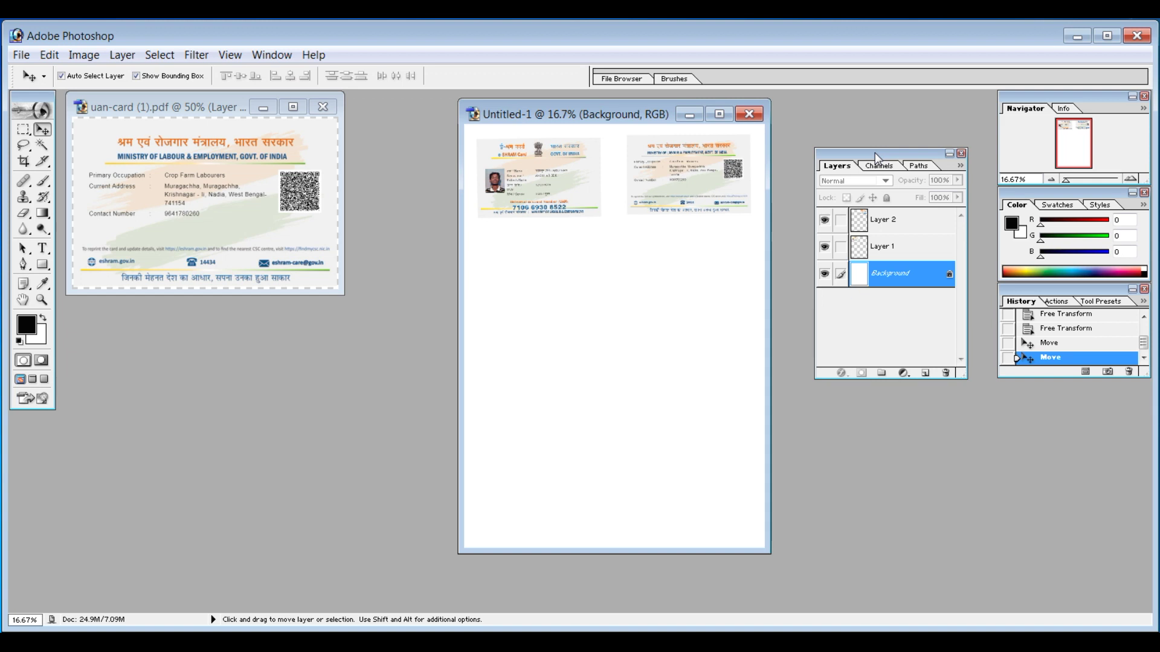
{"action": "left_click", "coordinate": [962, 153]}
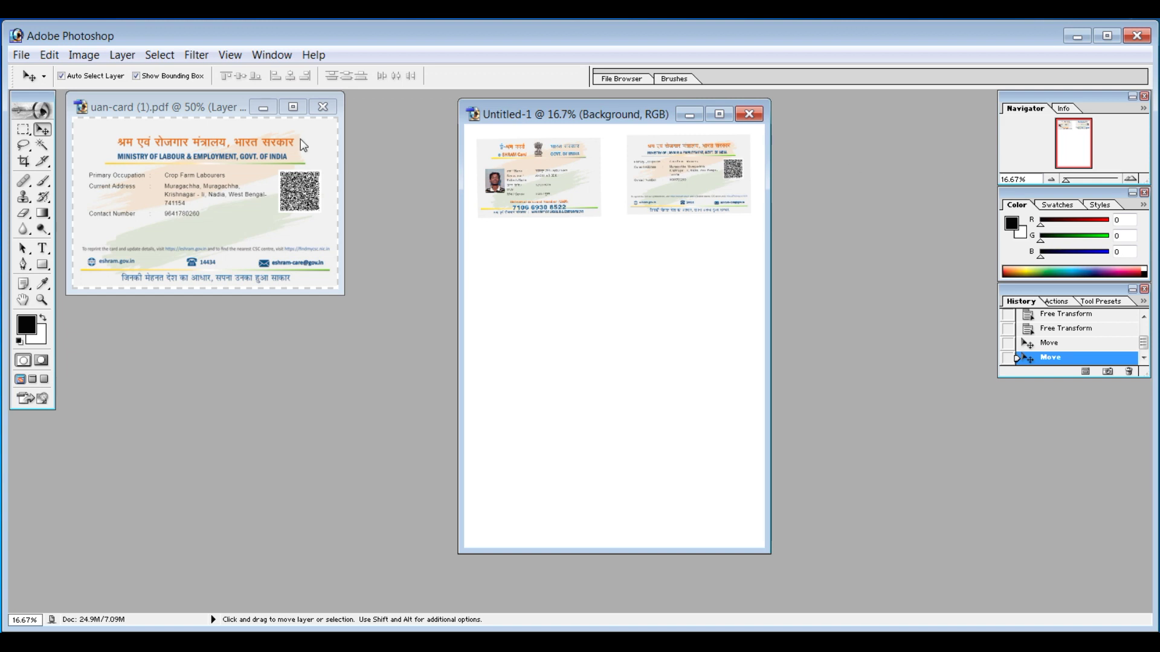
{"action": "left_click", "coordinate": [287, 56]}
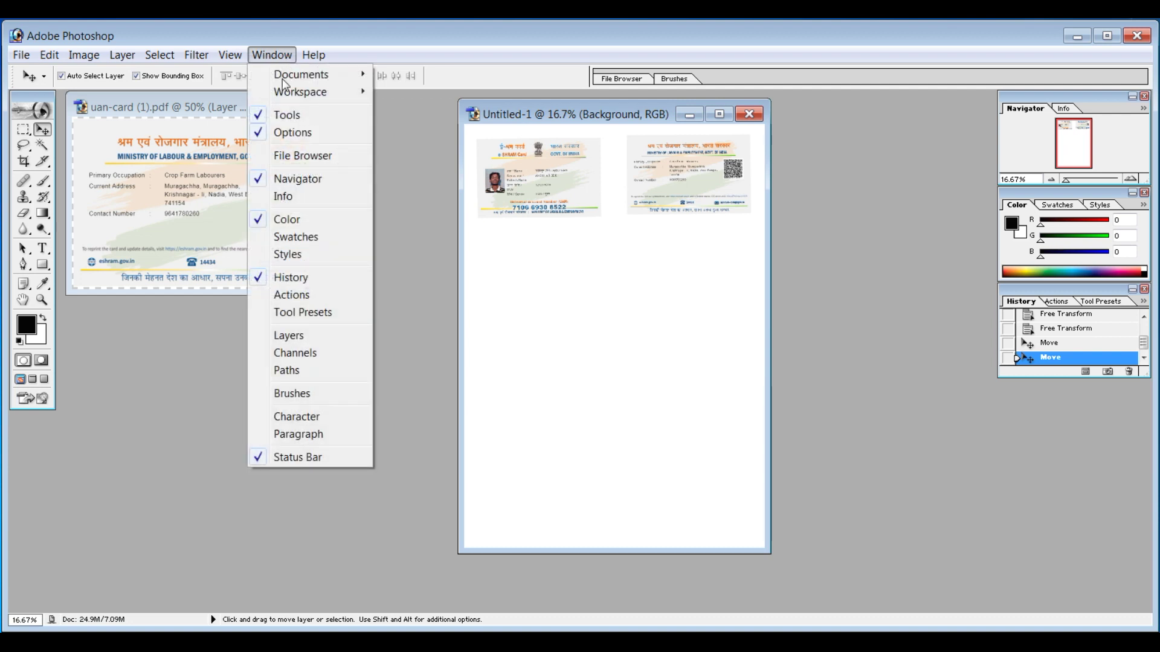
{"action": "left_click", "coordinate": [288, 336]}
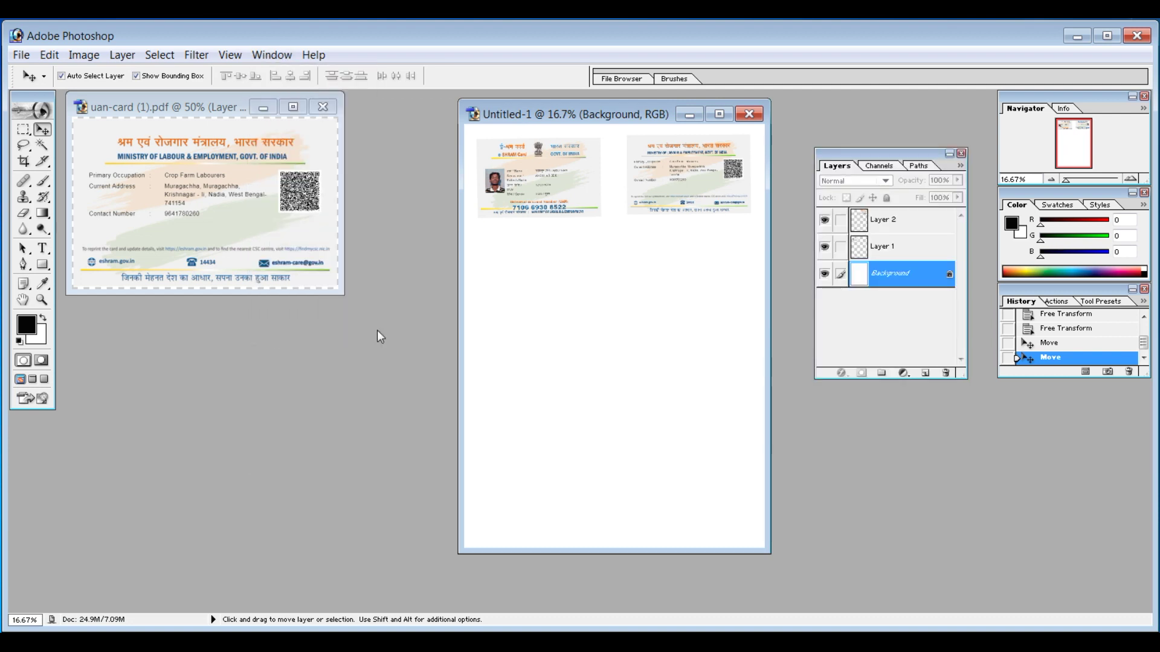
- Merge Layer 2 down into Layer 1 with Ctrl+E and shift the combined card pair
{"action": "mouse_move", "coordinate": [925, 156]}
{"action": "left_mouse_down"}
{"action": "mouse_move", "coordinate": [955, 144]}
{"action": "mouse_move", "coordinate": [933, 109]}
{"action": "mouse_move", "coordinate": [1088, 404]}
{"action": "left_mouse_up"}
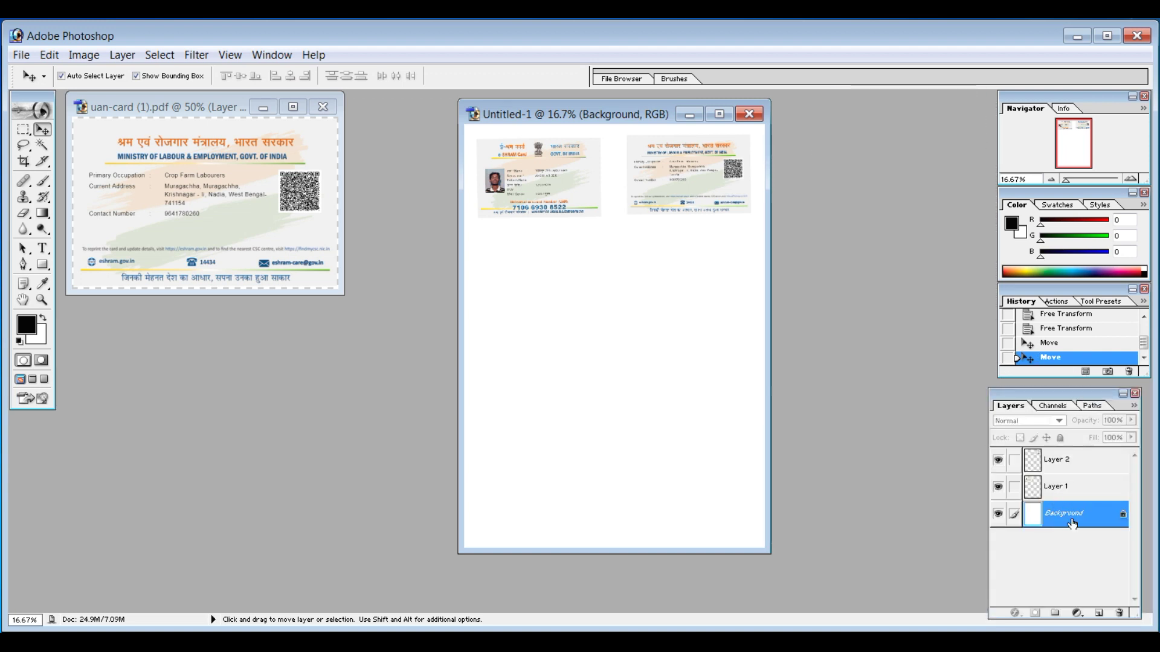
{"action": "left_click", "coordinate": [1060, 489]}
{"action": "left_click", "coordinate": [1063, 459]}
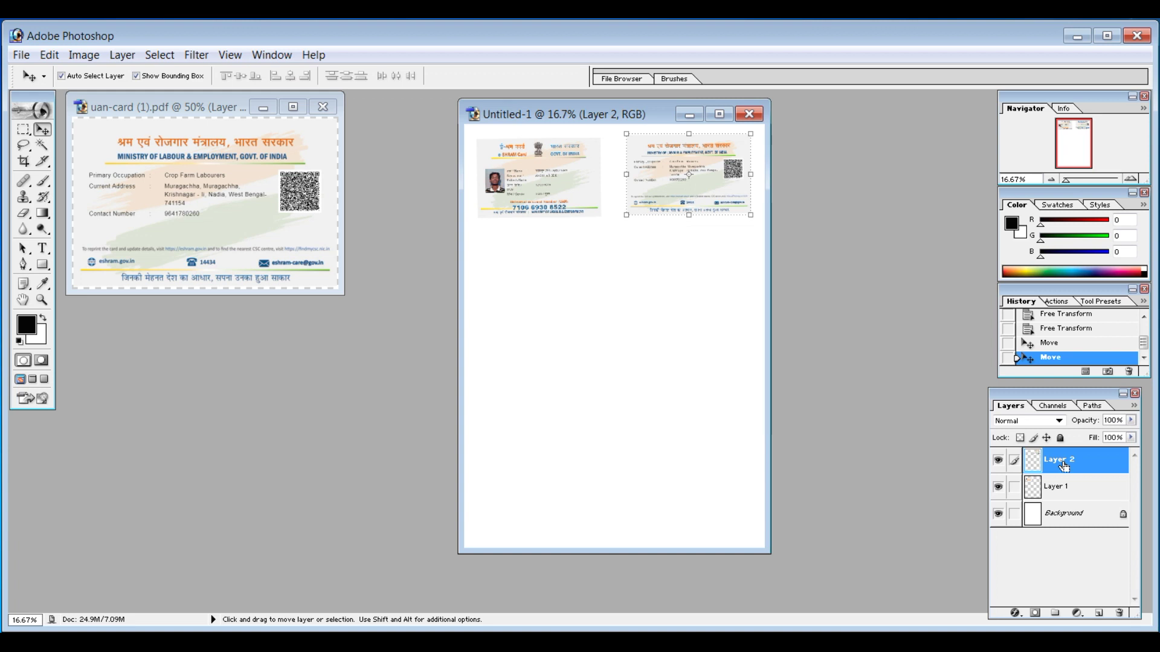
{"action": "key", "text": "ctrl+e"}
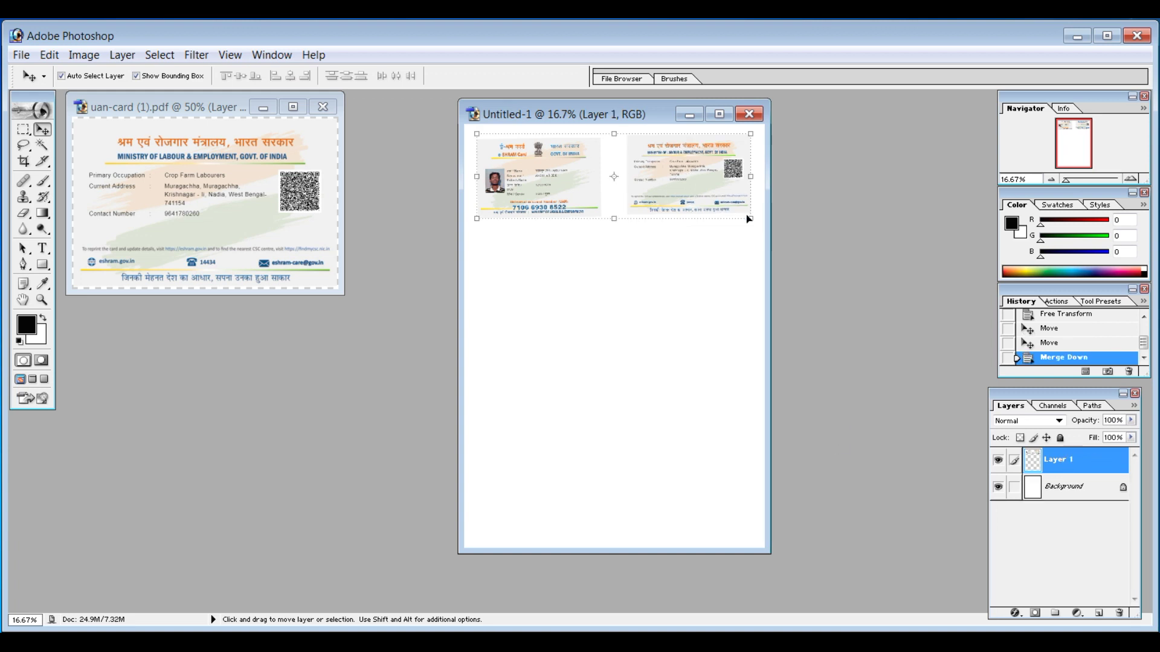
{"action": "left_click_drag", "start_coordinate": [700, 183], "coordinate": [679, 189]}
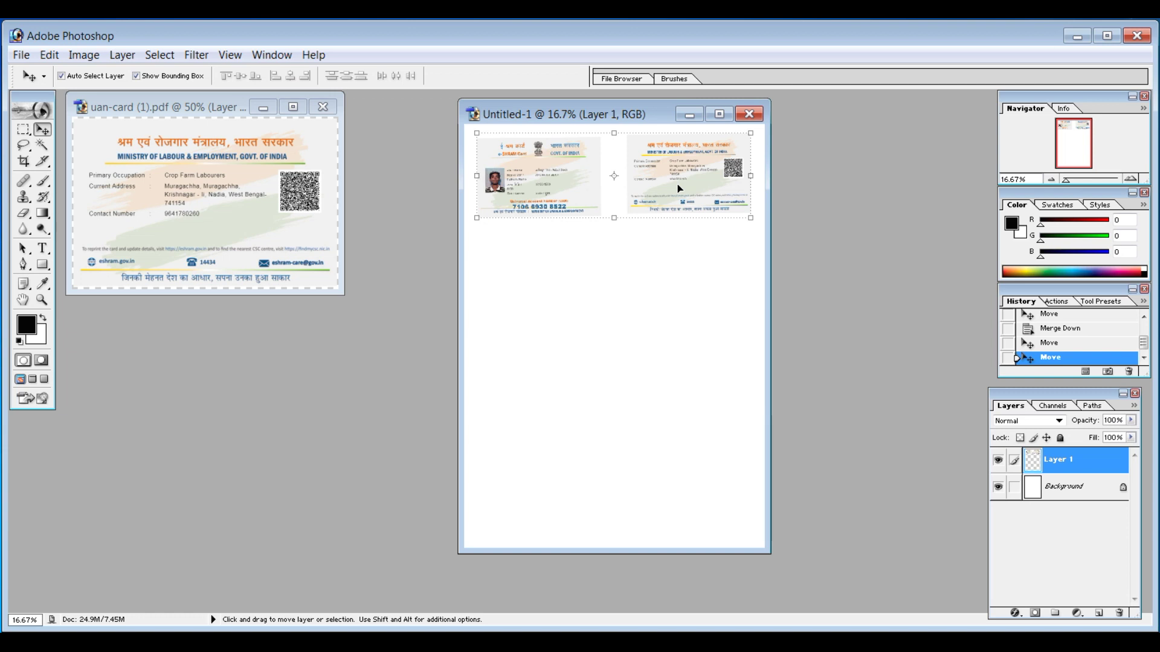
- Duplicate Layer 1 and drag the copied card pair down to a new row
{"action": "right_click", "coordinate": [1061, 462]}
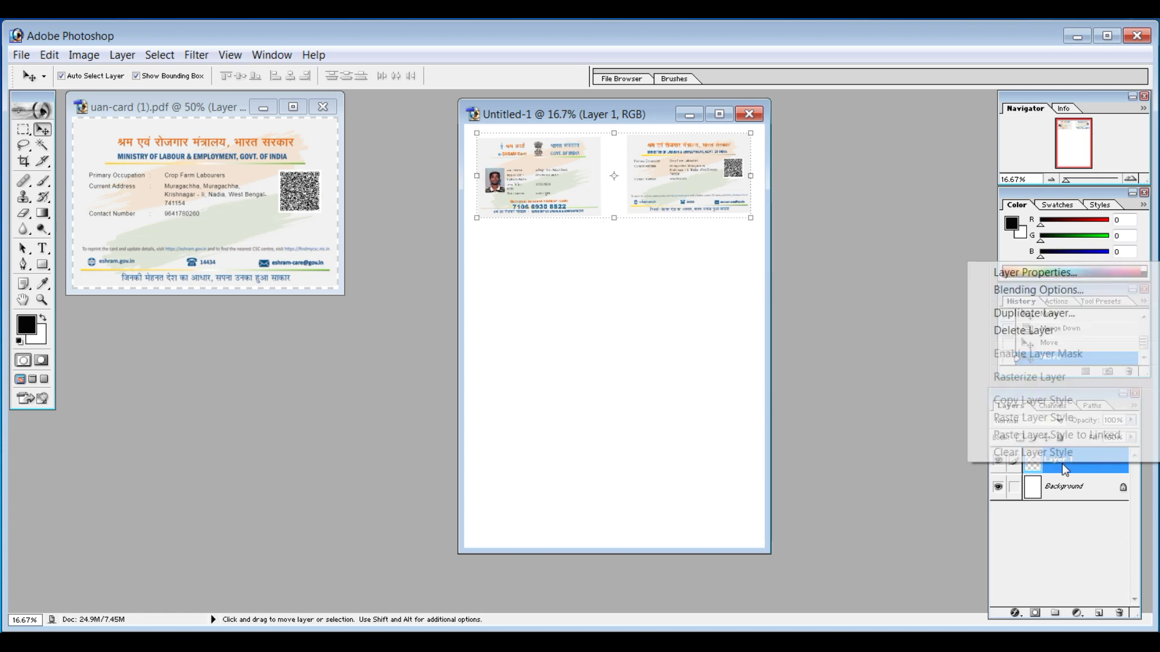
{"action": "left_click", "coordinate": [1033, 314]}
{"action": "left_click", "coordinate": [714, 304]}
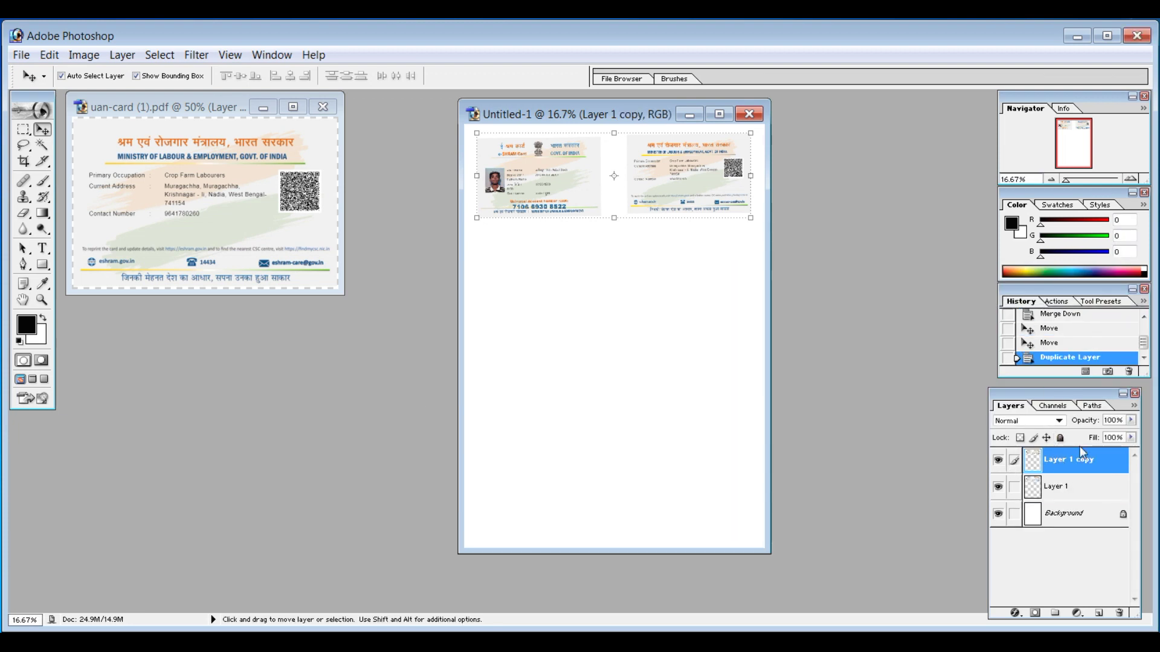
{"action": "right_click", "coordinate": [1064, 462]}
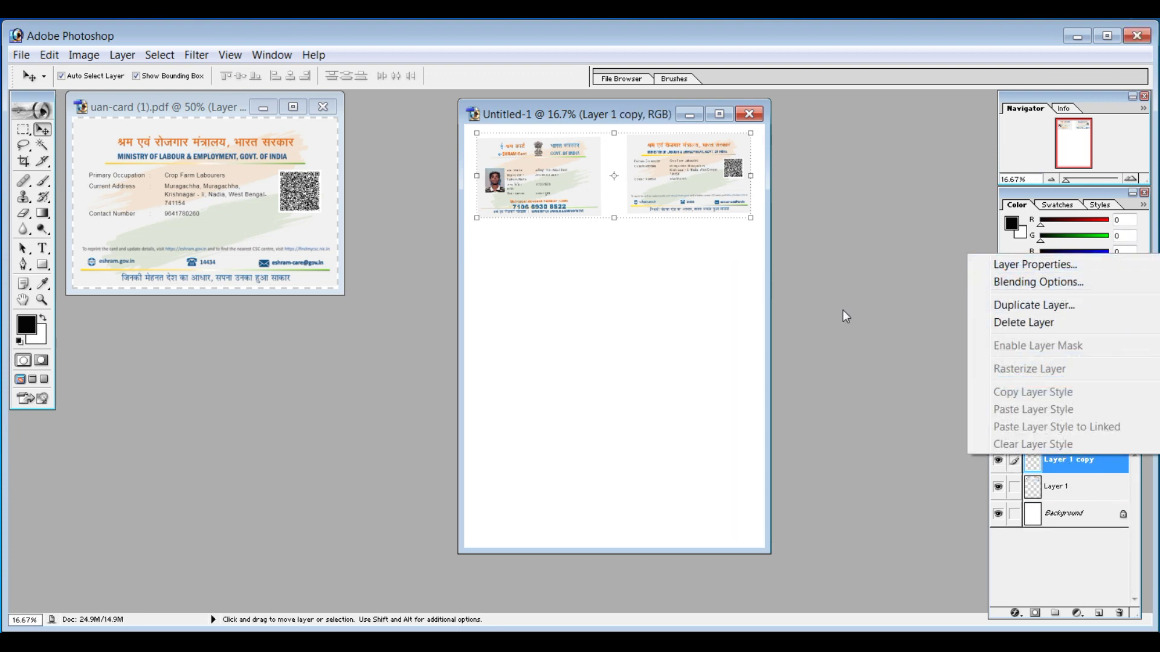
{"action": "left_click", "coordinate": [755, 325]}
{"action": "mouse_move", "coordinate": [642, 196]}
{"action": "left_mouse_down"}
{"action": "mouse_move", "coordinate": [642, 280]}
{"action": "mouse_move", "coordinate": [678, 371]}
{"action": "mouse_move", "coordinate": [674, 447]}
{"action": "mouse_move", "coordinate": [691, 470]}
{"action": "mouse_move", "coordinate": [696, 543]}
{"action": "left_mouse_up"}
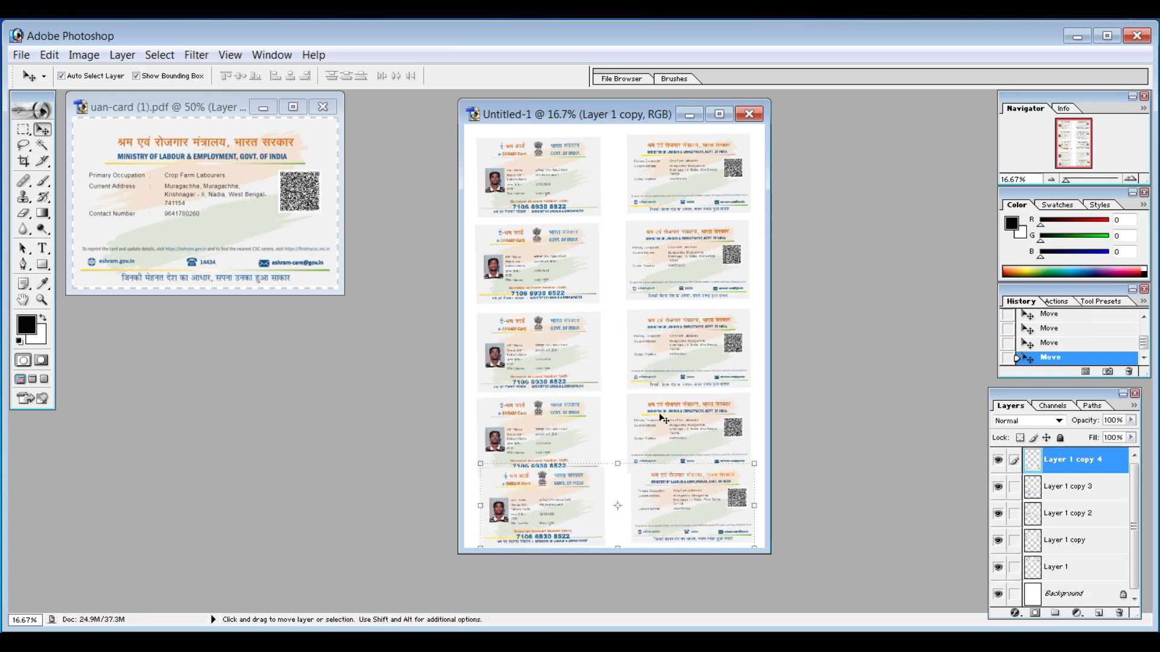
- Nudge the top four card-pair rows upward with Shift+Up to tighten their spacing
{"action": "left_click", "coordinate": [563, 192]}
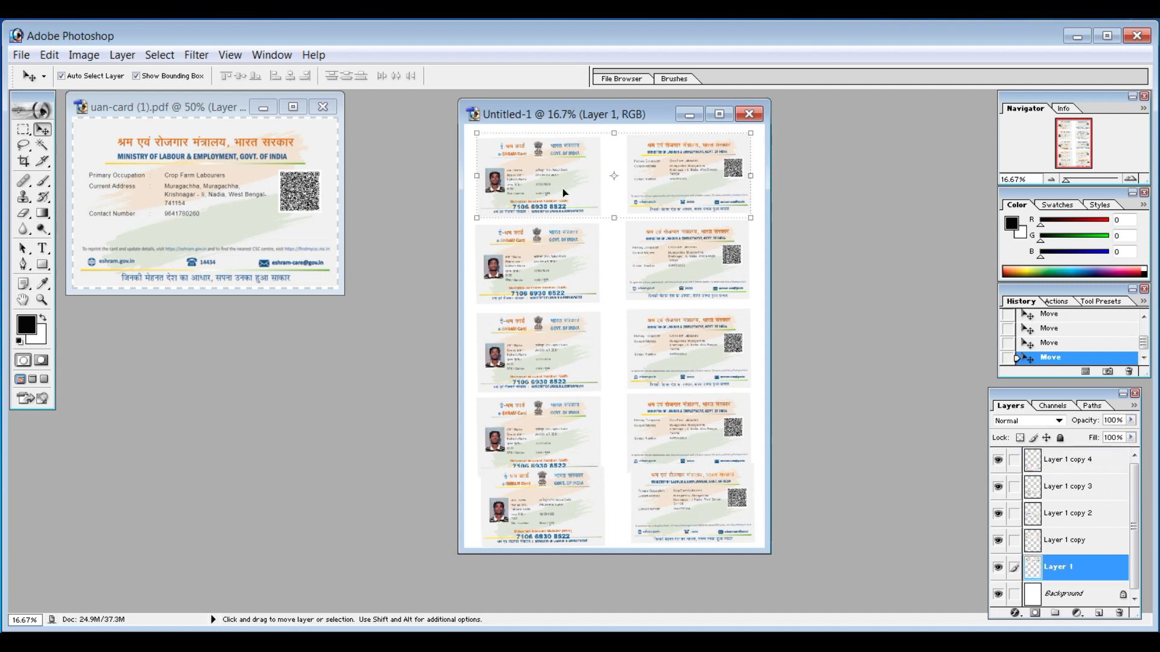
{"action": "key", "text": "shift+Up"}
{"action": "key", "text": "shift+Up"}
{"action": "key", "text": "shift+Up"}
{"action": "key", "text": "shift+Up"}
{"action": "key", "text": "shift+Up"}
{"action": "key", "text": "shift+Up"}
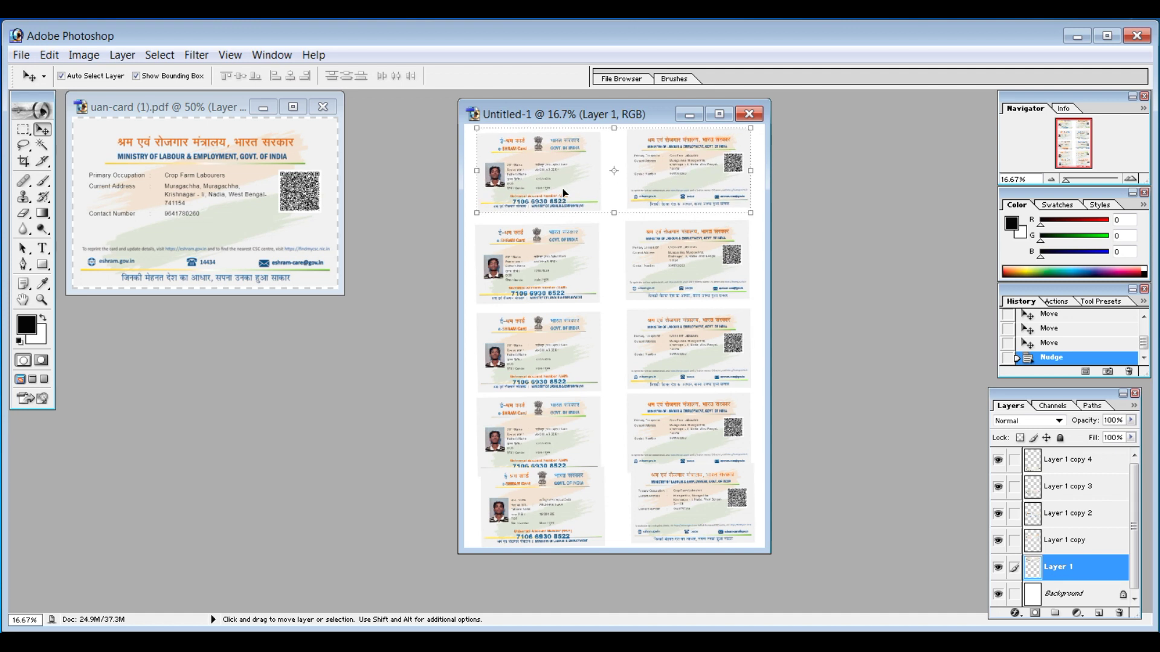
{"action": "key", "text": "shift+Up"}
{"action": "key", "text": "shift+Up"}
{"action": "key", "text": "shift+Up"}
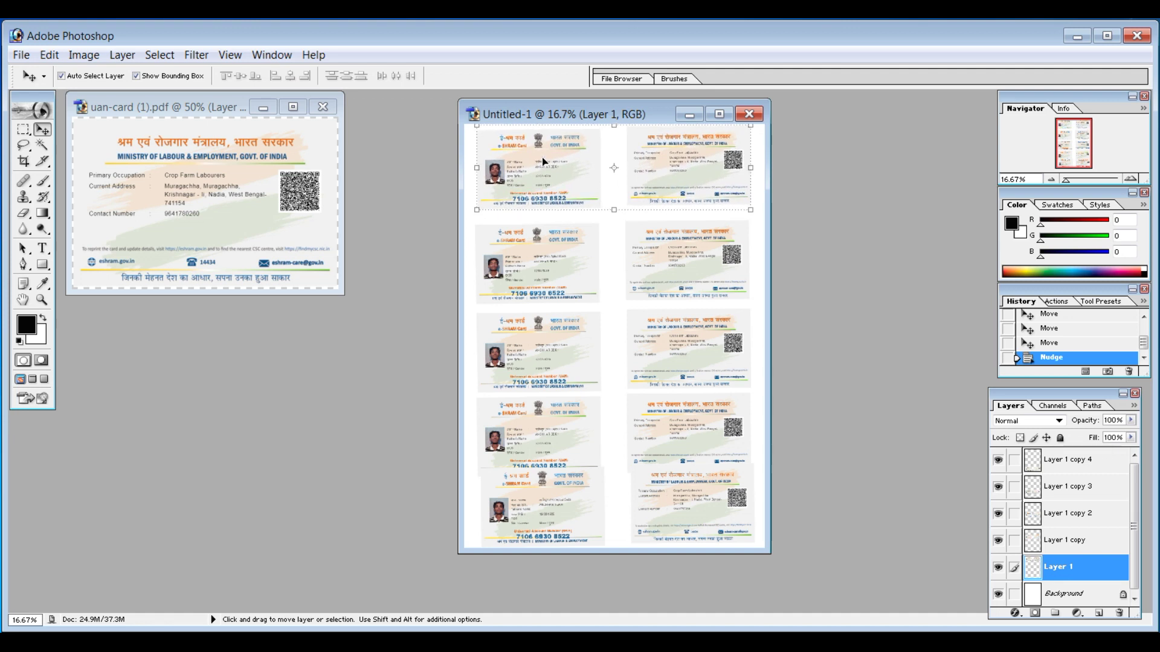
{"action": "left_click", "coordinate": [540, 273]}
{"action": "key", "text": "shift+Up"}
{"action": "key", "text": "shift+Up"}
{"action": "key", "text": "shift+Up"}
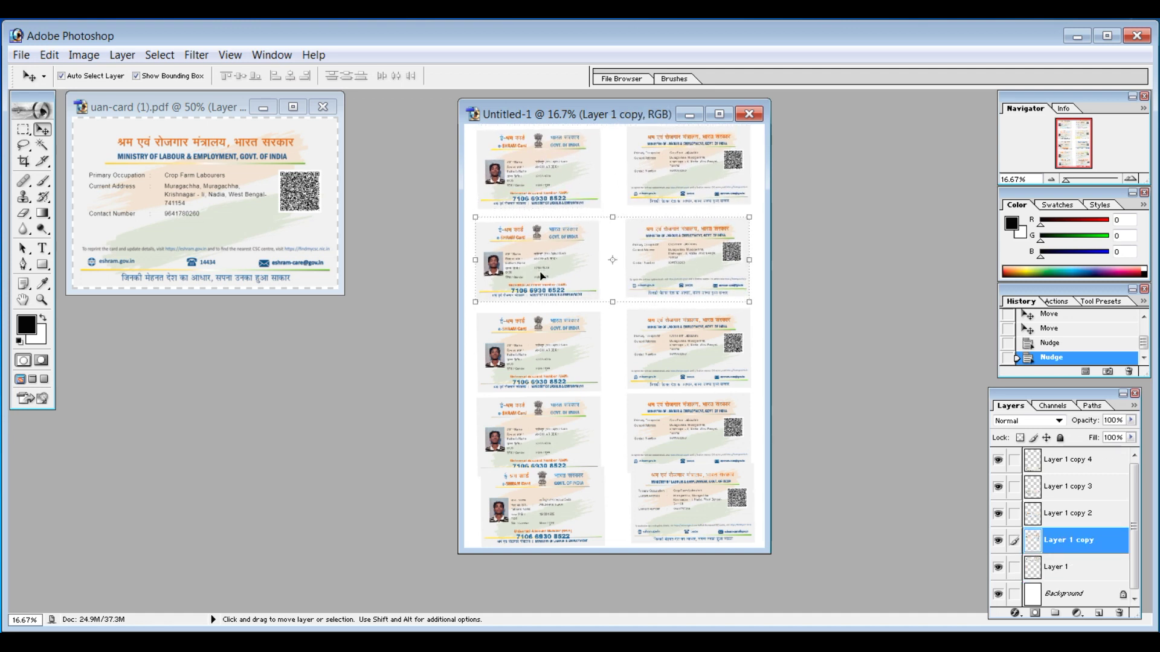
{"action": "key", "text": "shift+Up"}
{"action": "key", "text": "shift+Up"}
{"action": "key", "text": "shift+Up"}
{"action": "key", "text": "shift+Up"}
{"action": "key", "text": "shift+Up"}
{"action": "key", "text": "shift+Up"}
{"action": "key", "text": "shift+Up"}
{"action": "key", "text": "shift+Up"}
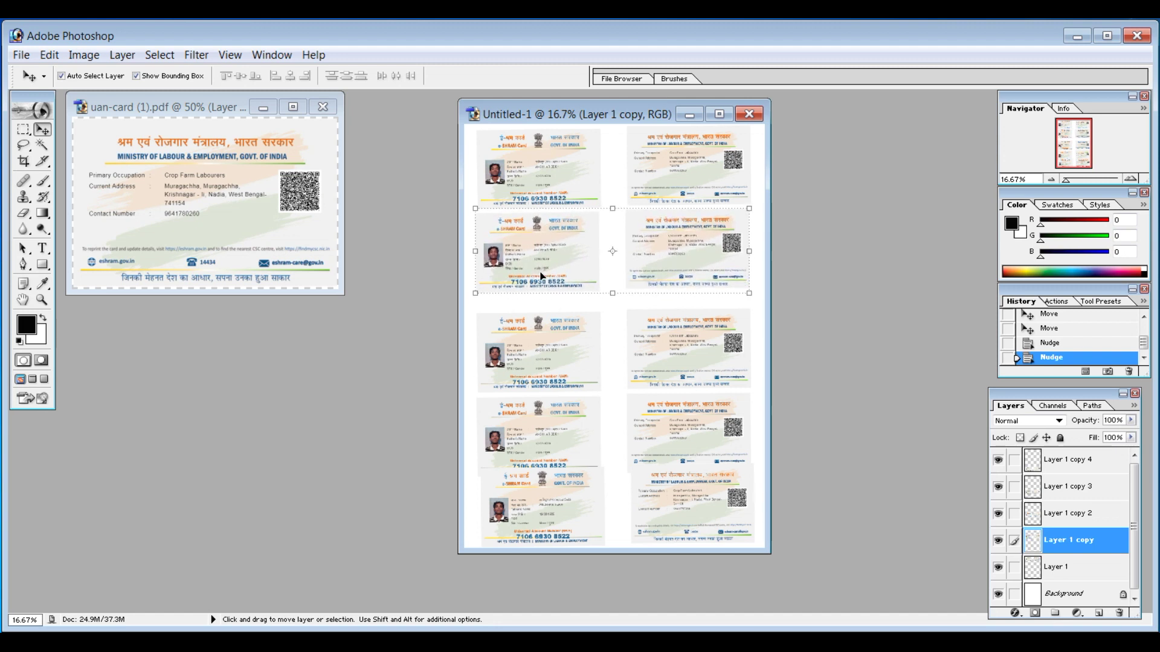
{"action": "key", "text": "shift+Up"}
{"action": "key", "text": "shift+Up"}
{"action": "key", "text": "shift+Up"}
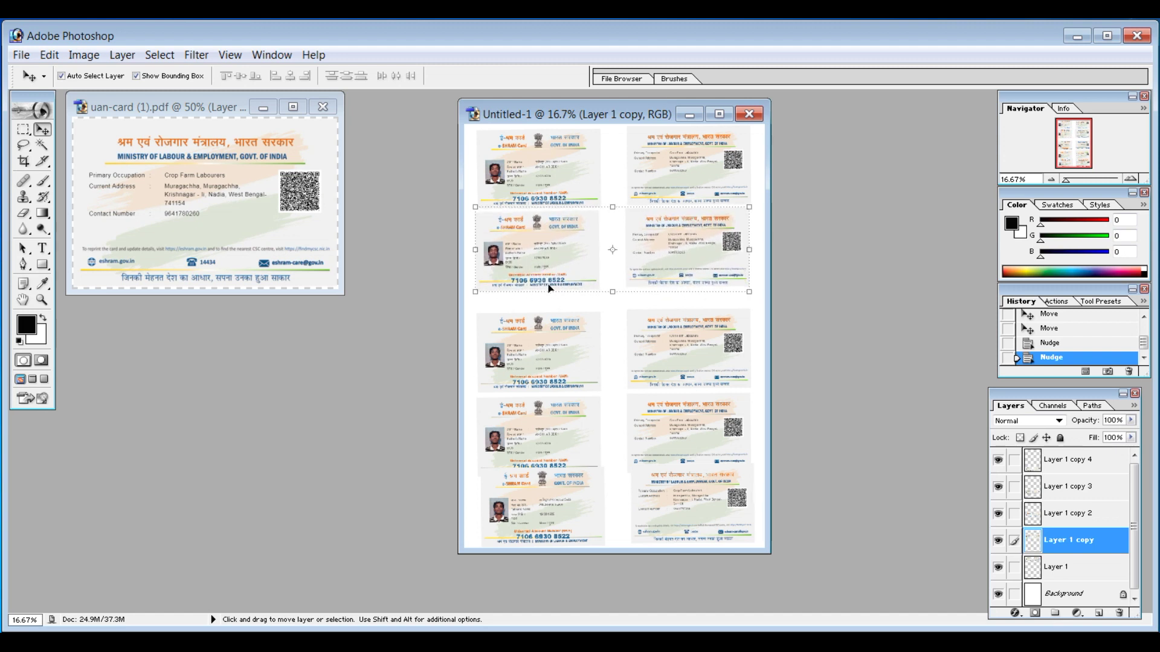
{"action": "left_click", "coordinate": [547, 340]}
{"action": "key", "text": "shift+Up"}
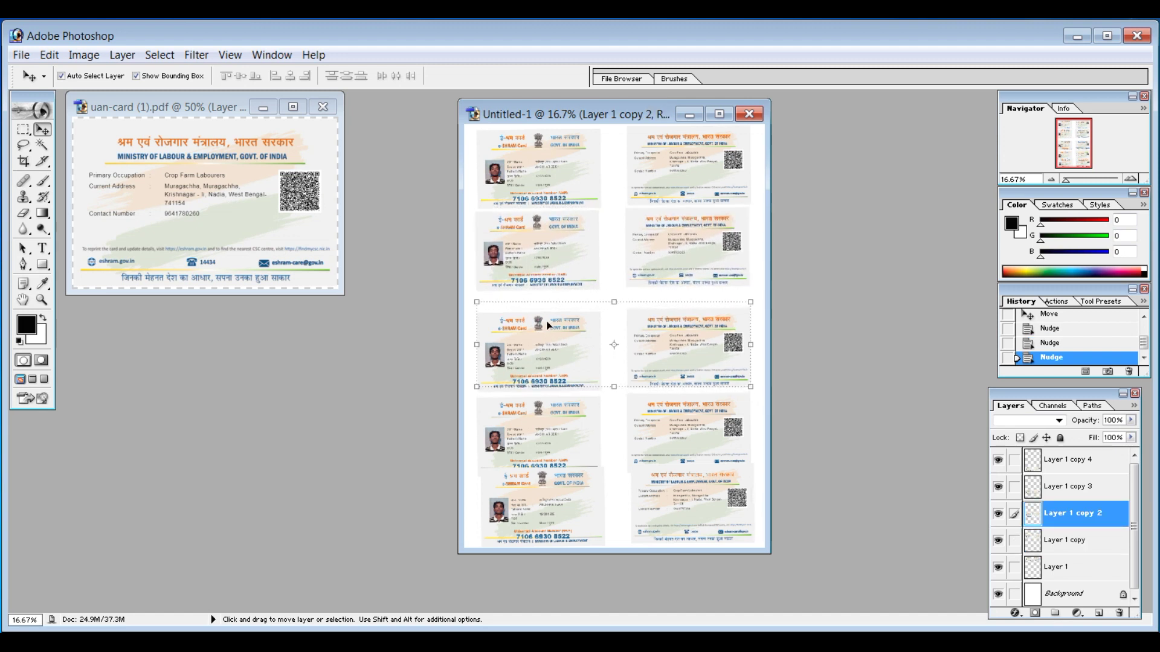
{"action": "key", "text": "shift+Up"}
{"action": "key", "text": "shift+Up"}
{"action": "key", "text": "shift+Up"}
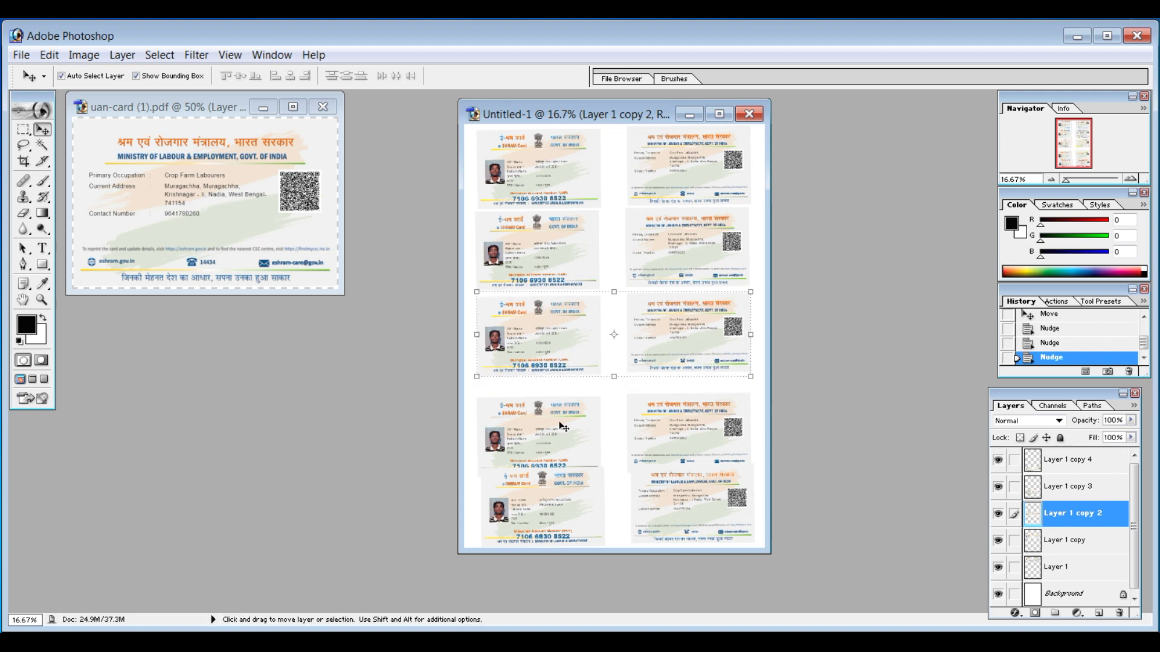
{"action": "left_click", "coordinate": [562, 426]}
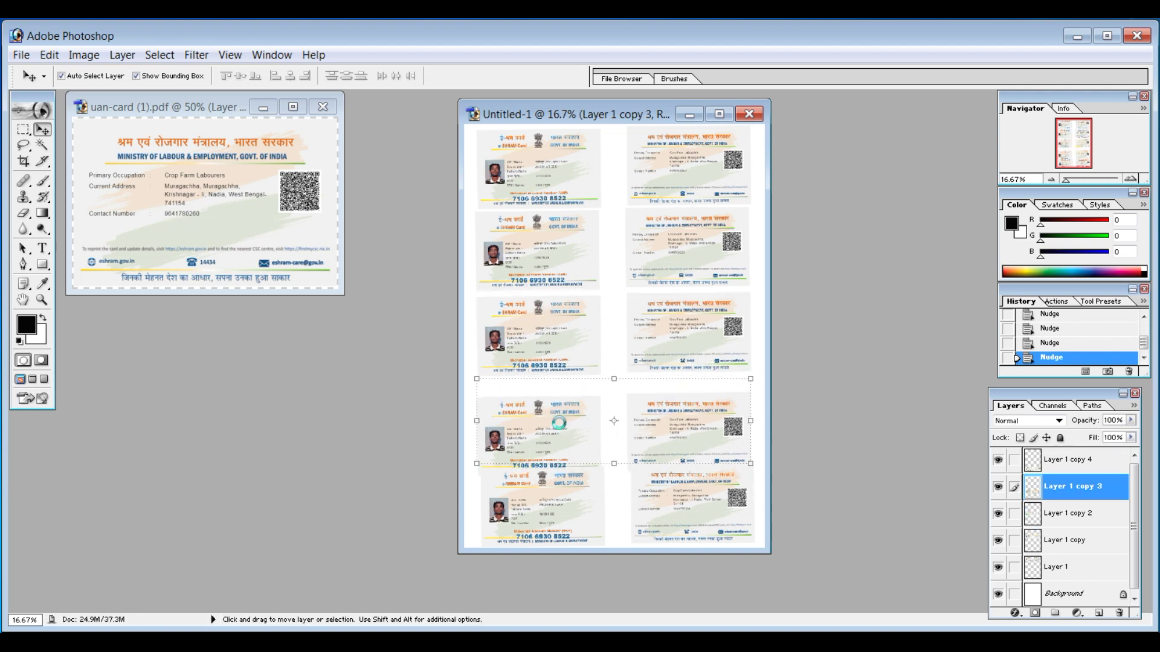
{"action": "key", "text": "shift+Up"}
{"action": "key", "text": "shift+Up"}
- Fine-tune the bottom card pair so it sits evenly beneath the fourth row
{"action": "left_click", "coordinate": [556, 487]}
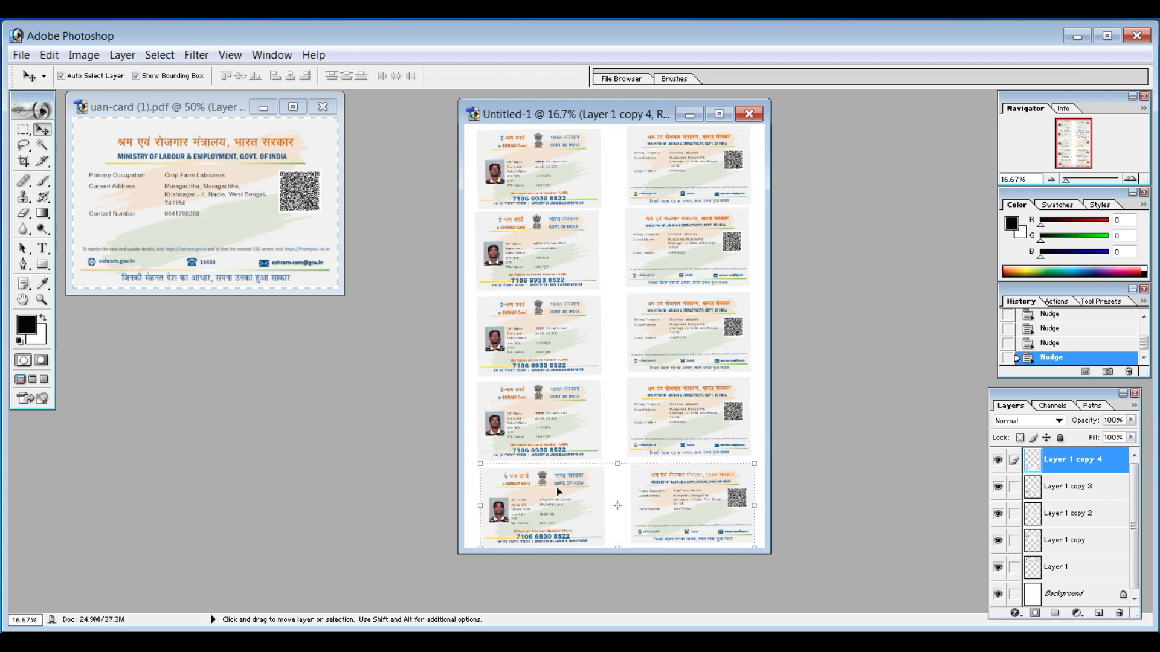
{"action": "key", "text": "shift+Up"}
{"action": "key", "text": "shift+Up"}
{"action": "key", "text": "shift+Up"}
{"action": "key", "text": "shift+Up"}
{"action": "key", "text": "shift+Up"}
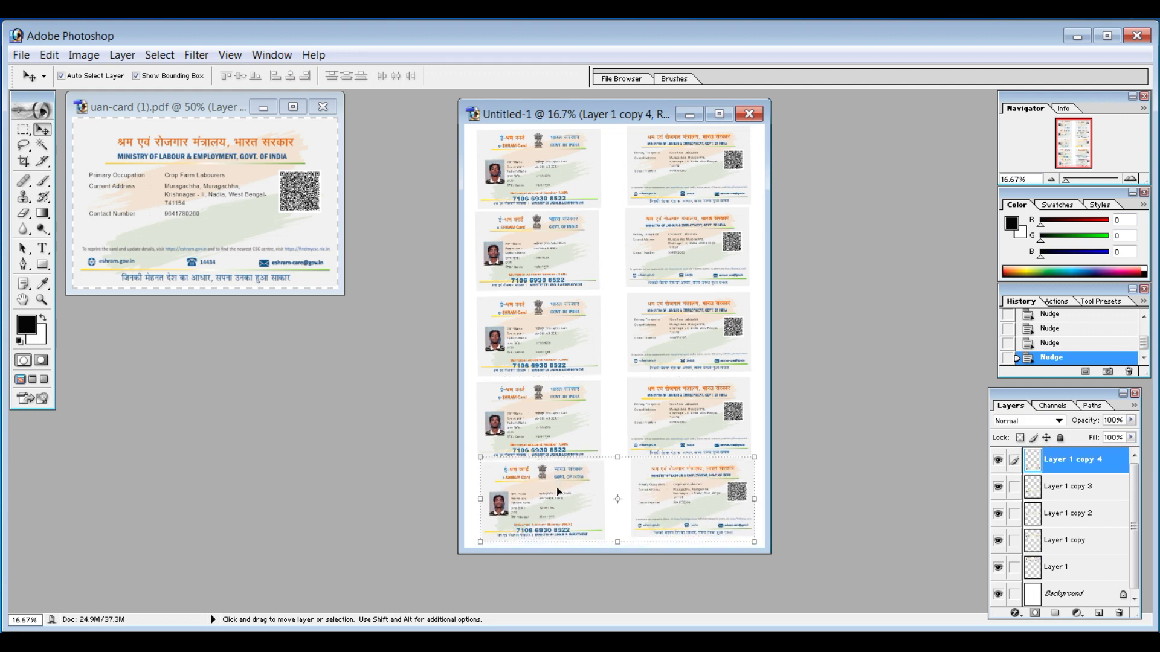
{"action": "key", "text": "shift+Up"}
{"action": "key", "text": "shift+Up"}
{"action": "key", "text": "shift+Down"}
{"action": "key", "text": "shift+Down"}
{"action": "key", "text": "shift+Down"}
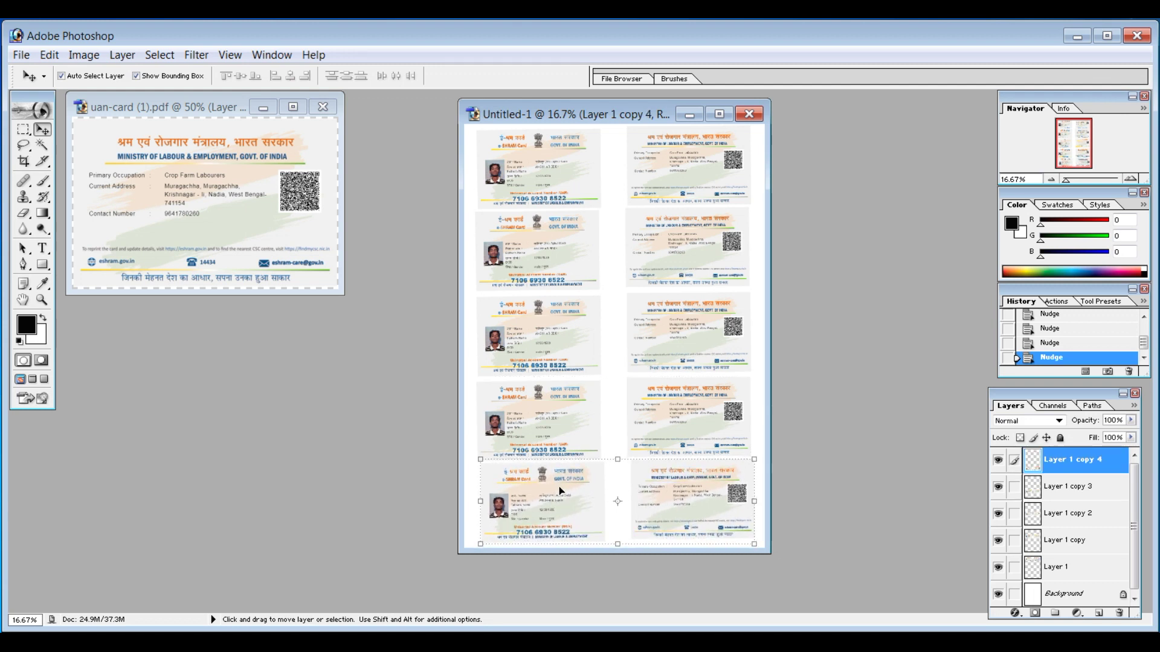
{"action": "key", "text": "shift+Down"}
{"action": "key", "text": "shift+Up"}
{"action": "key", "text": "shift+Up"}
{"action": "key", "text": "shift+Up"}
{"action": "key", "text": "shift+Left"}
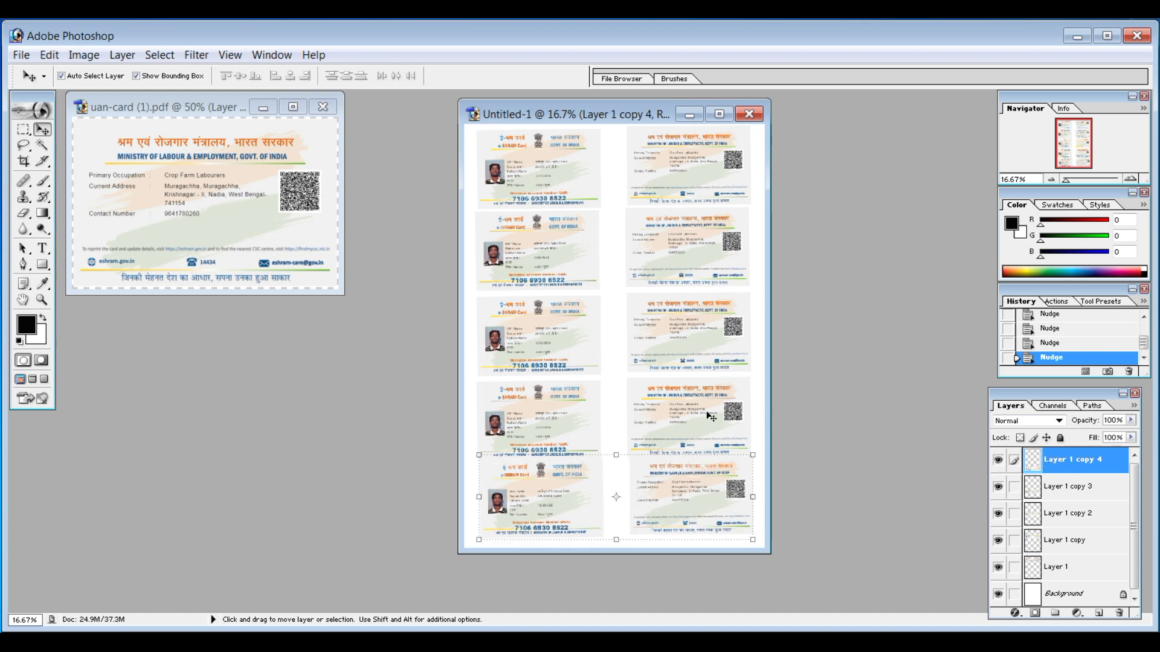
{"action": "key", "text": "shift+Down"}
{"action": "key", "text": "shift+Down"}
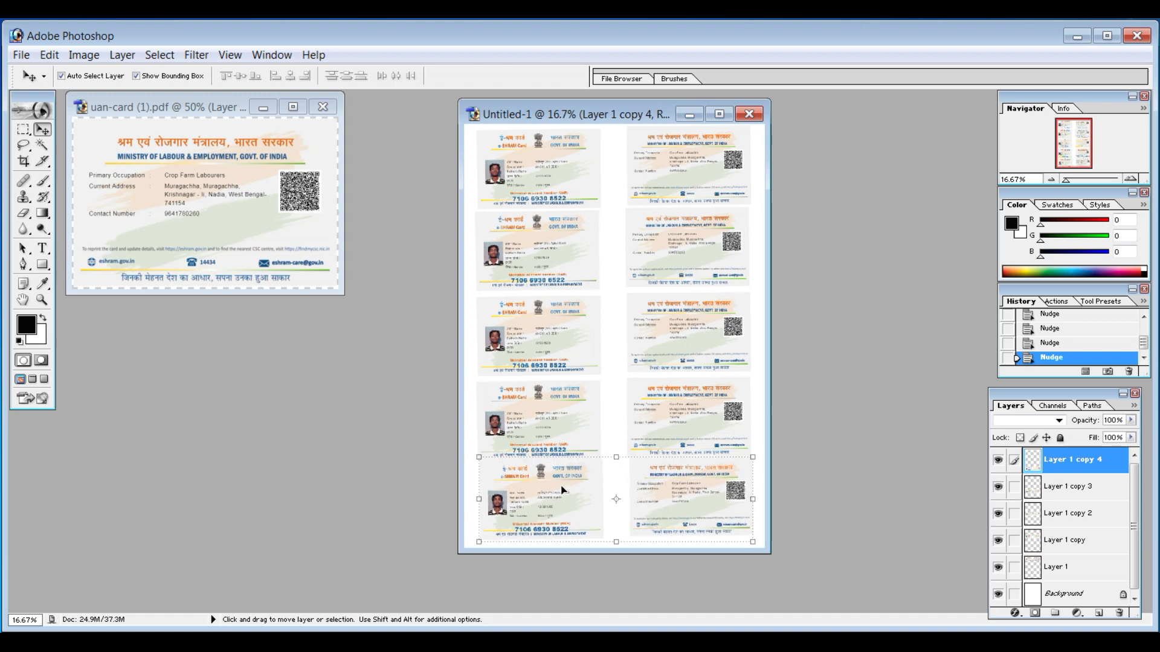
{"action": "key", "text": "shift+Down"}
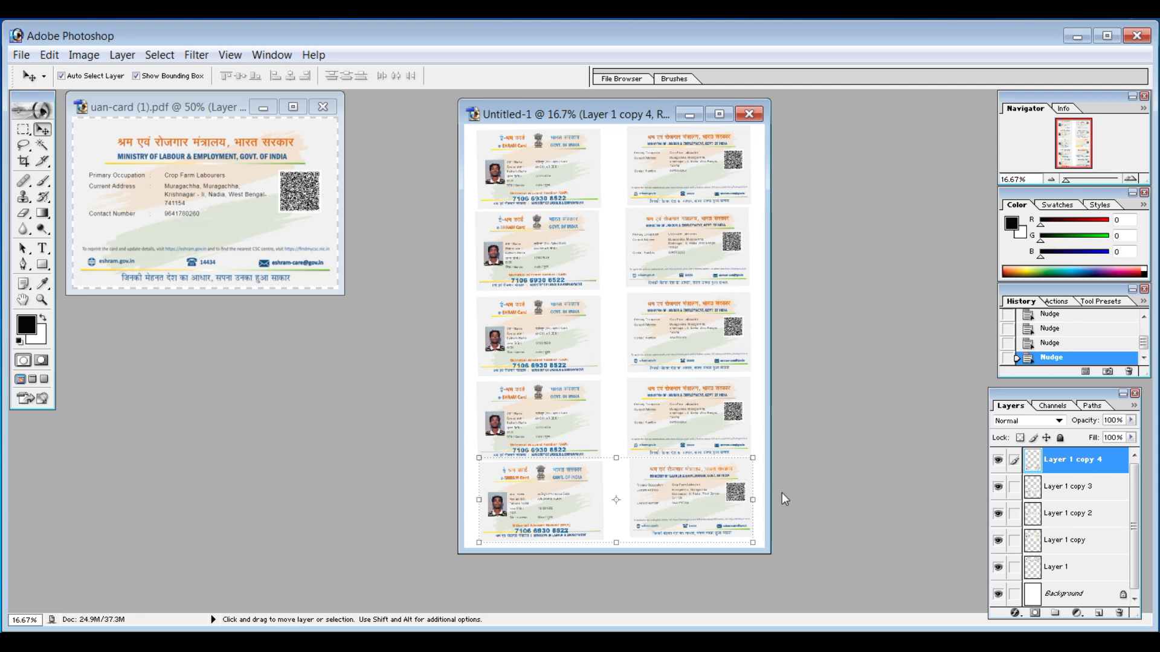
{"action": "key", "text": "shift+Down"}
{"action": "key", "text": "shift+Down"}
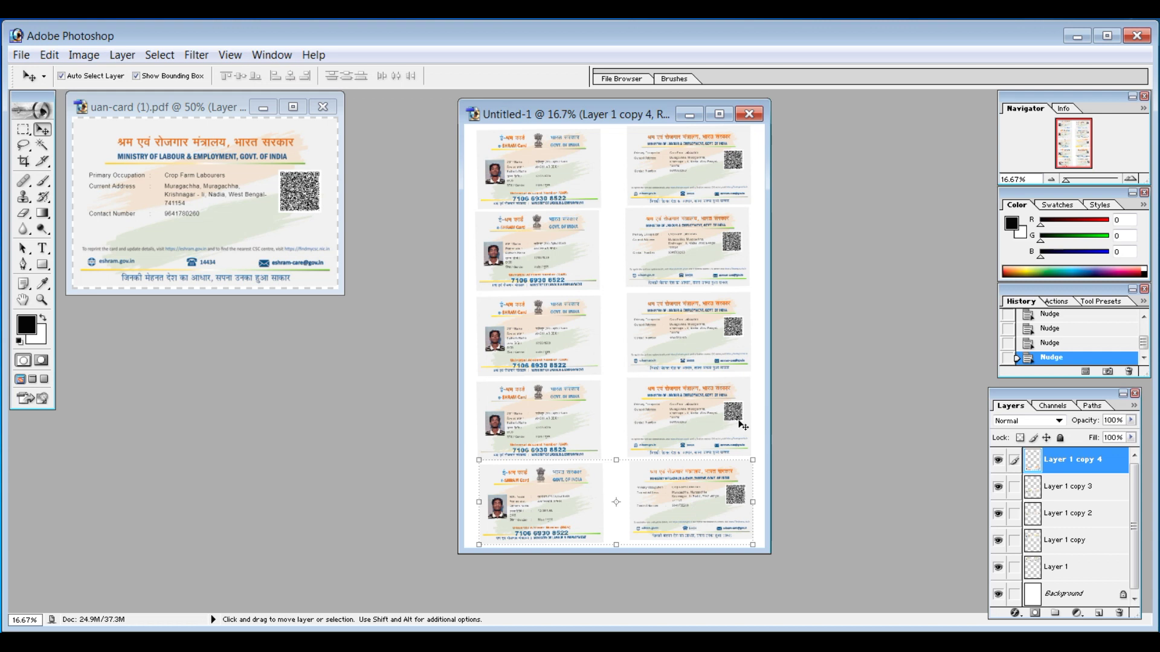
{"action": "left_click", "coordinate": [699, 160]}
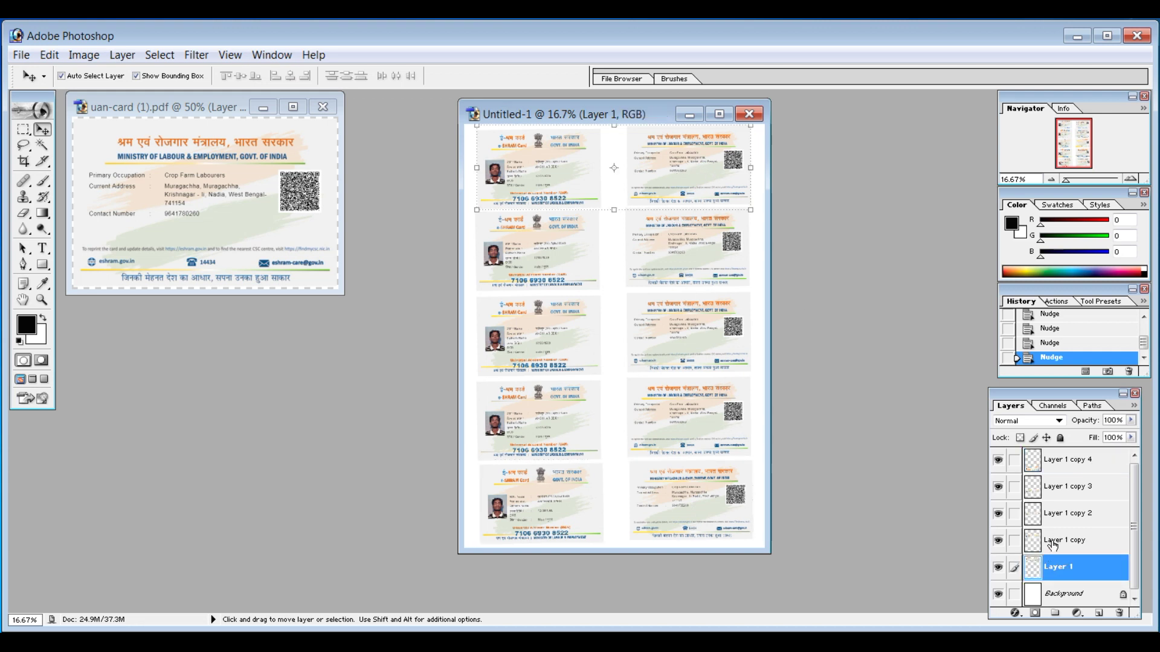
{"action": "left_click", "coordinate": [1070, 462]}
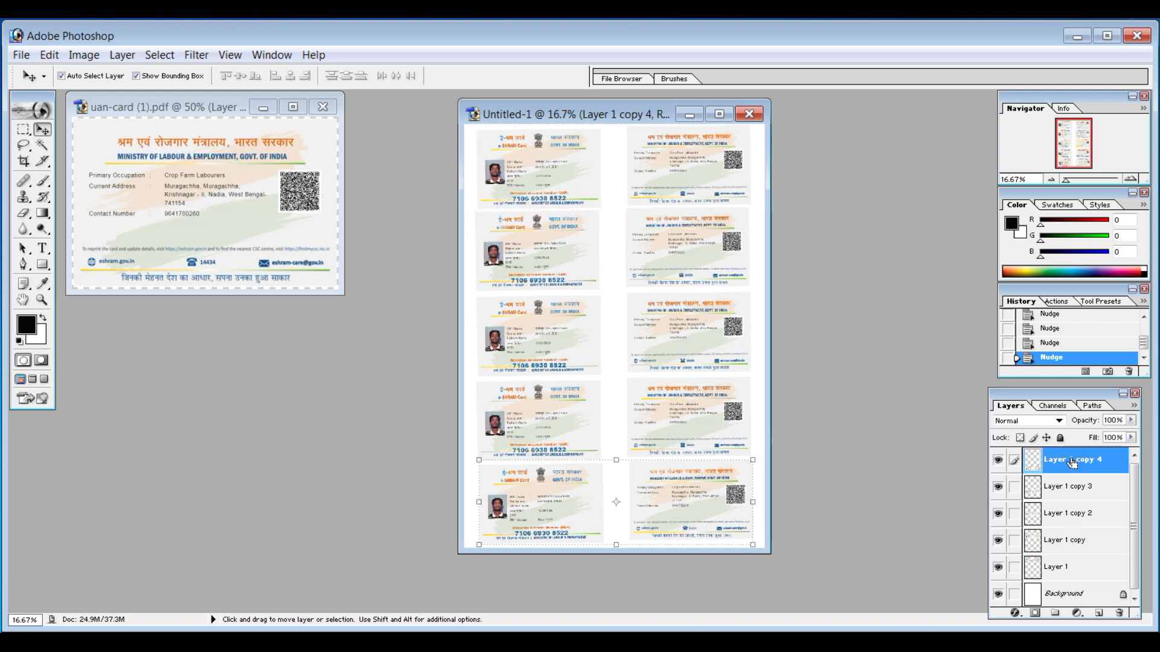
- Merge all five card-pair layers down into Layer 1 with Ctrl+E
{"action": "key", "text": "ctrl+e"}
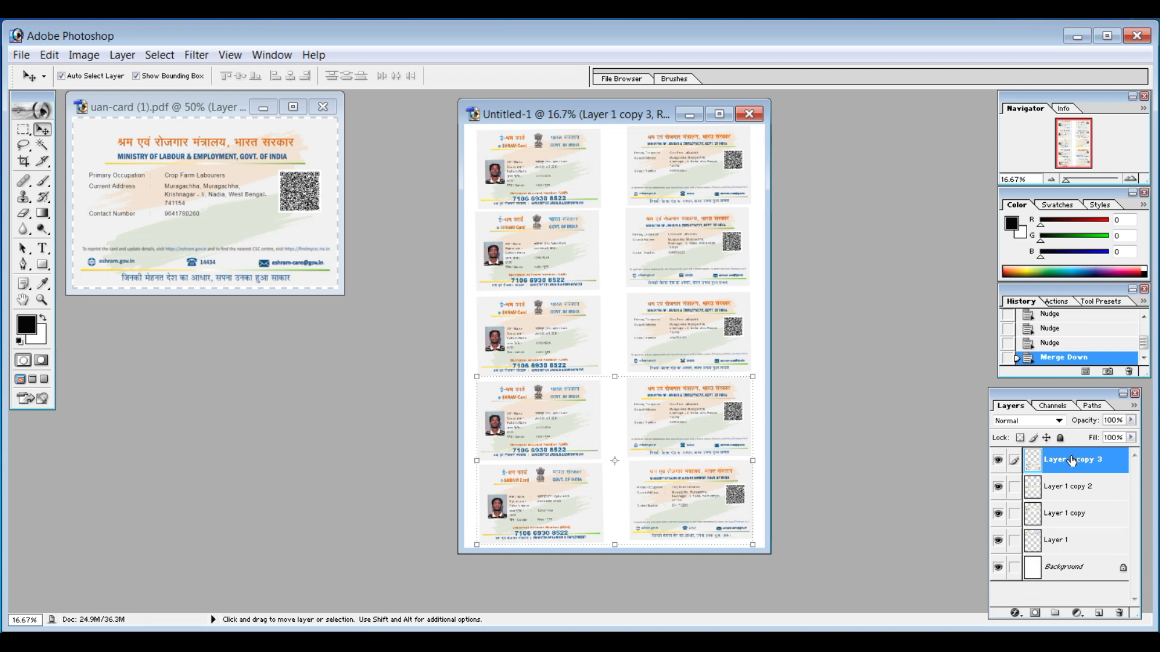
{"action": "key", "text": "ctrl+e"}
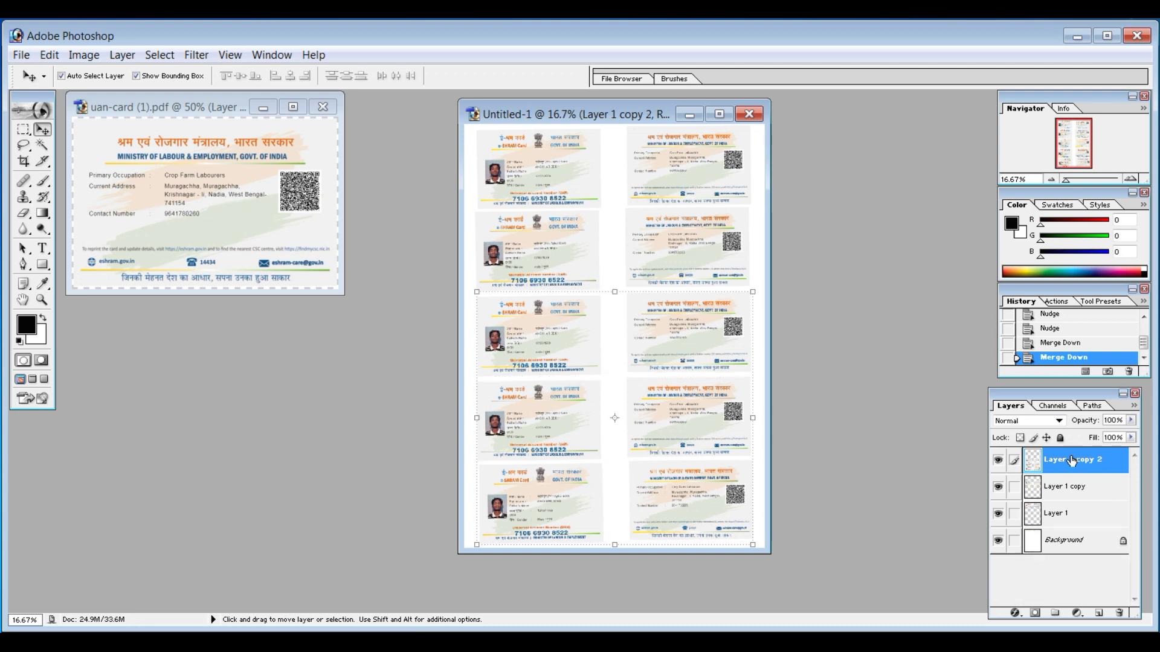
{"action": "left_click", "coordinate": [1065, 492]}
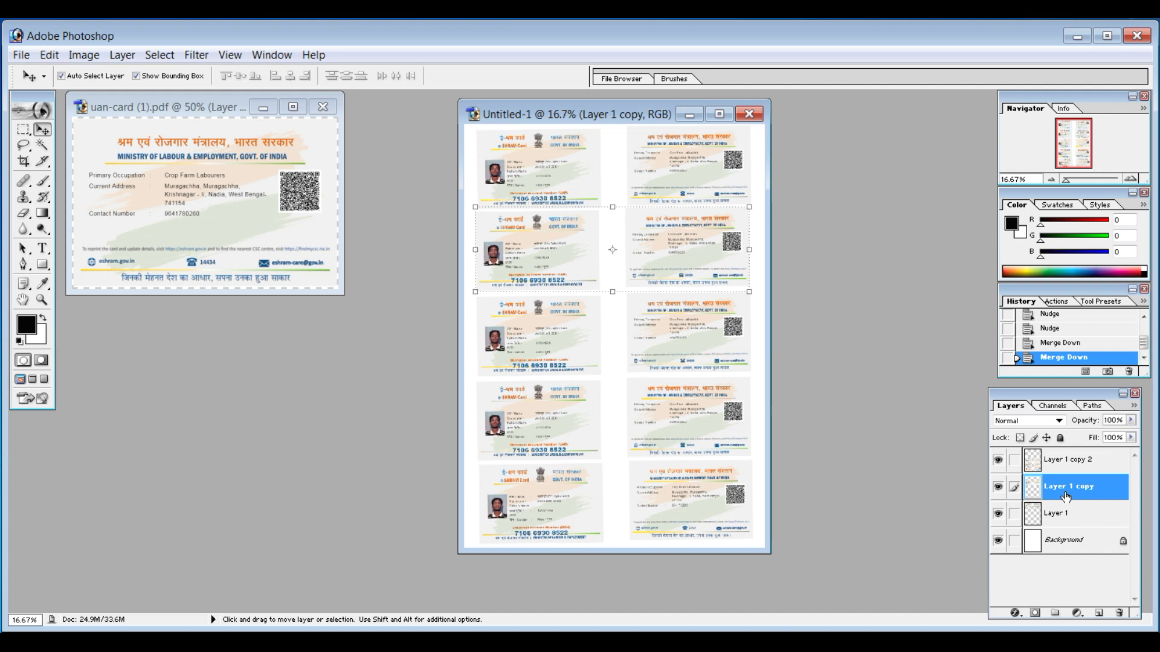
{"action": "left_click", "coordinate": [1081, 462]}
{"action": "key", "text": "ctrl+e"}
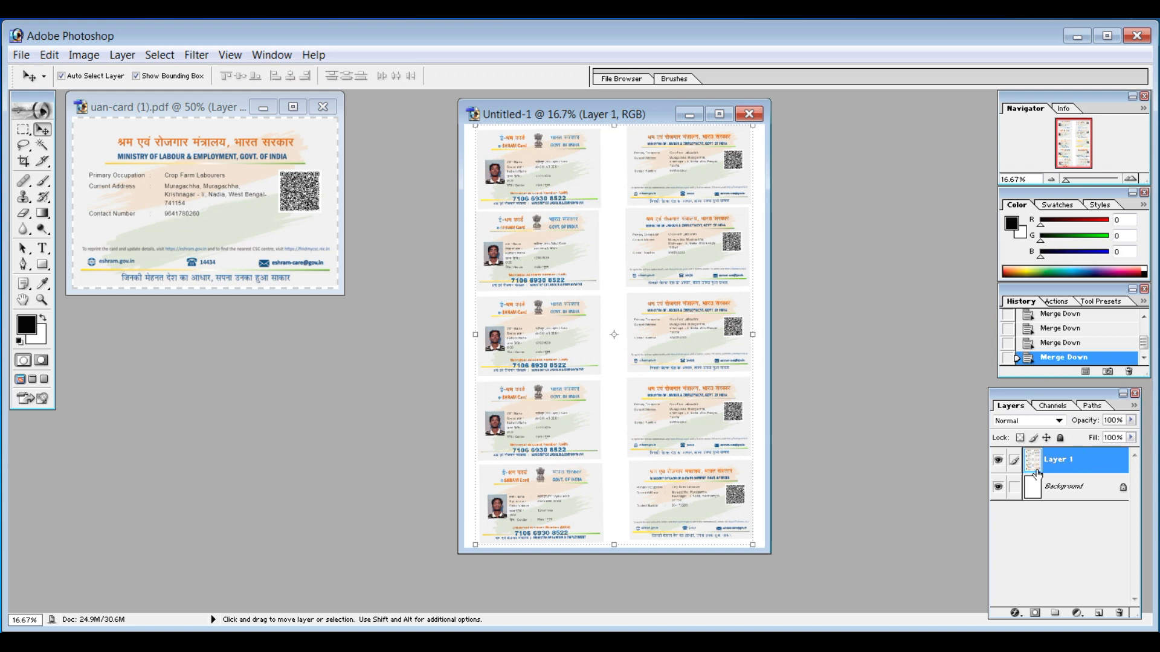
- Toggle the Background layer's visibility off and on to check the merged cards
{"action": "left_click", "coordinate": [999, 486]}
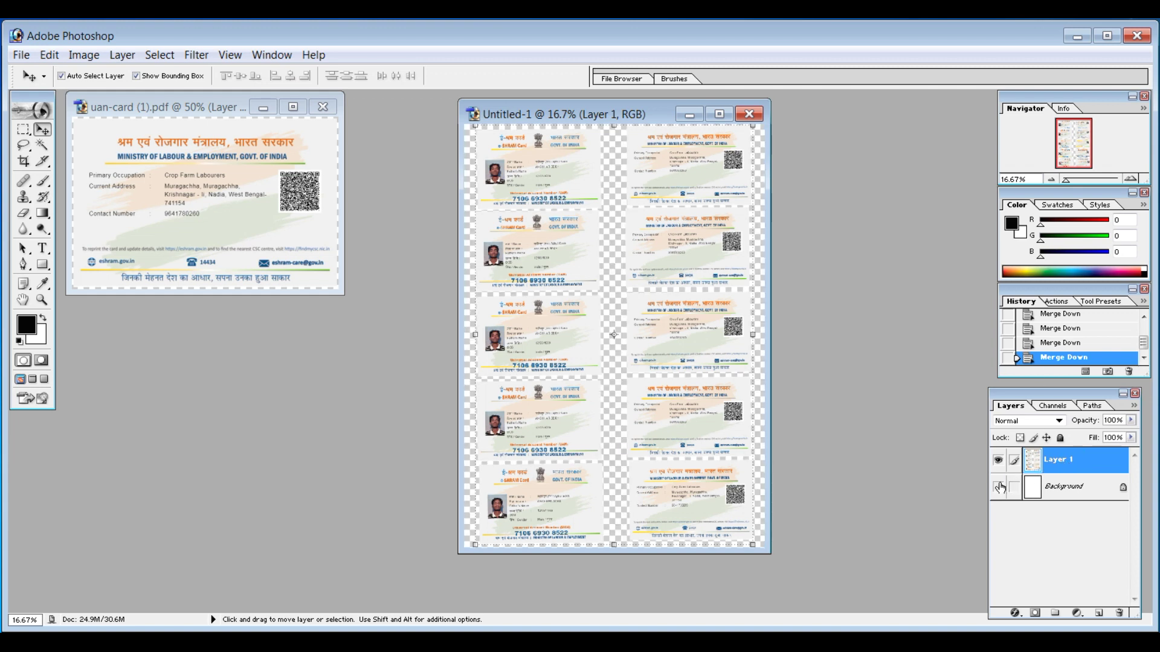
{"action": "left_click", "coordinate": [999, 487]}
{"action": "left_click", "coordinate": [999, 487]}
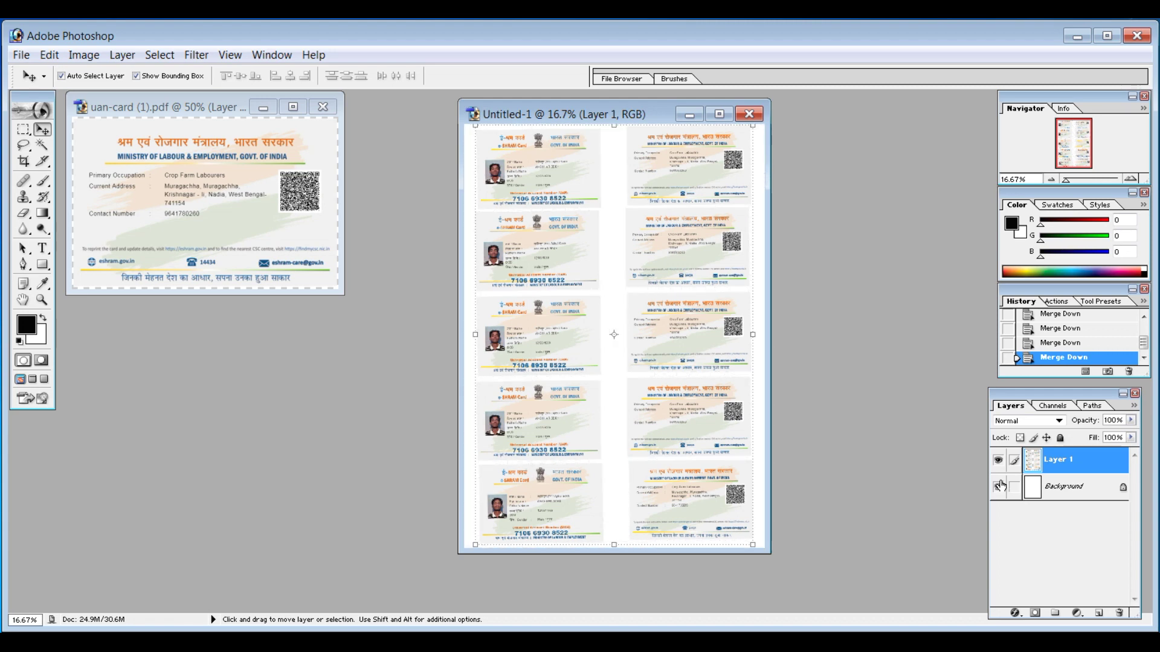
- Drag the merged five-row card grid to the A4 page centre, refining with Shift+arrow nudges
{"action": "left_click", "coordinate": [999, 461]}
{"action": "left_click_drag", "start_coordinate": [663, 269], "coordinate": [663, 245]}
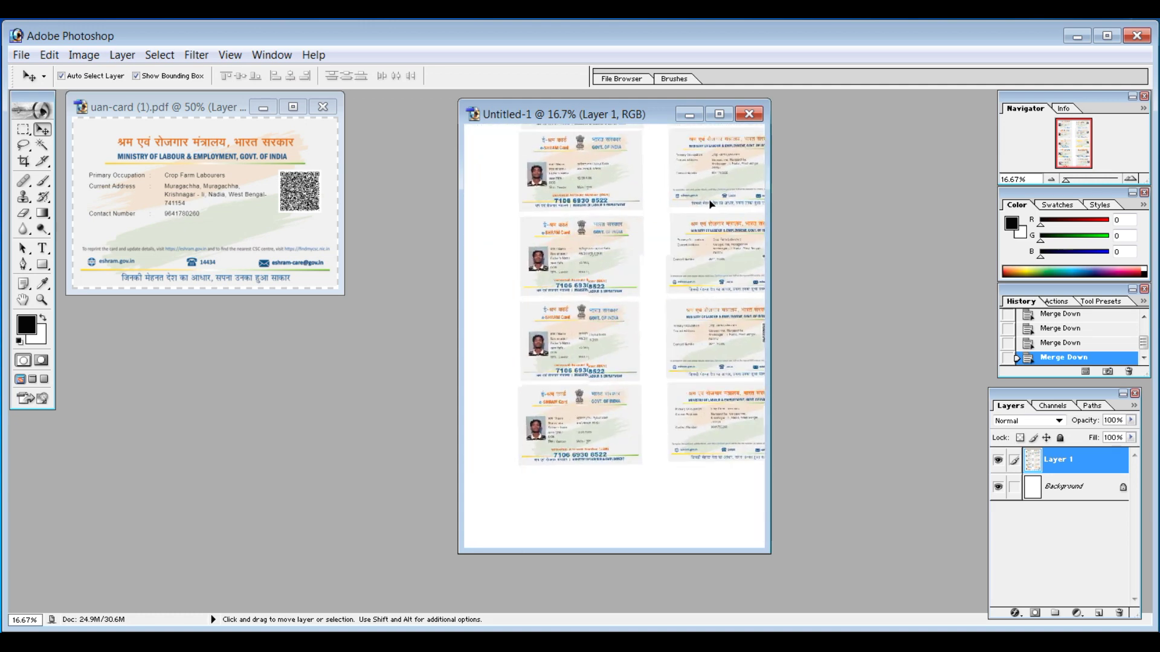
{"action": "left_click_drag", "start_coordinate": [664, 244], "coordinate": [657, 272]}
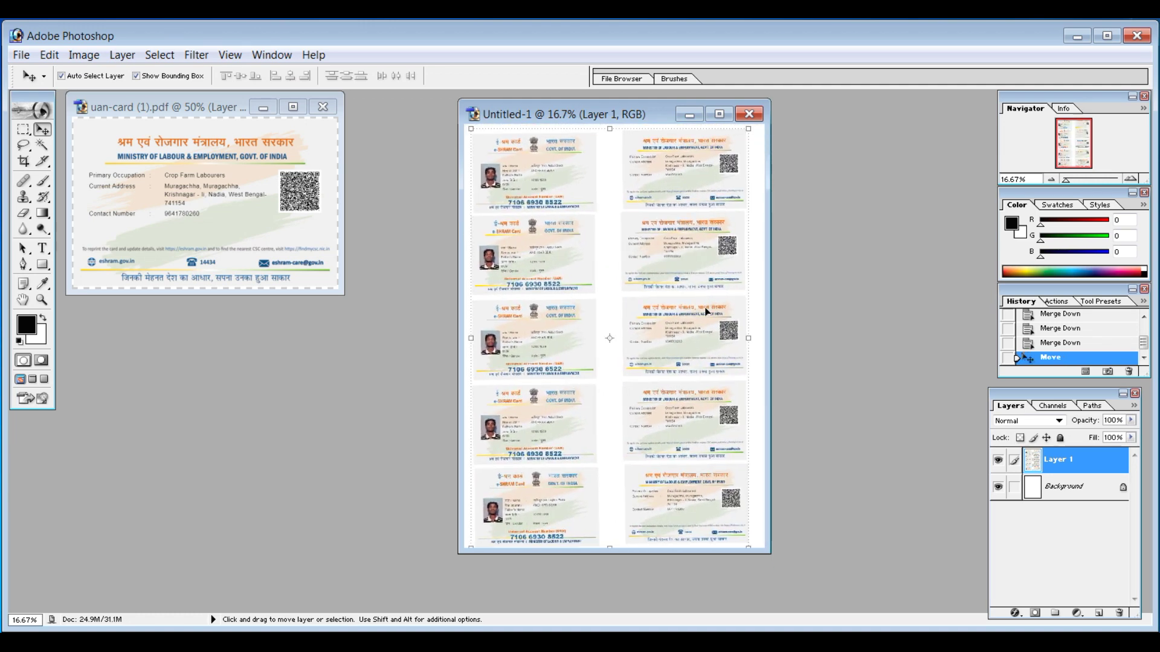
{"action": "key", "text": "shift+Right"}
{"action": "key", "text": "shift+Right"}
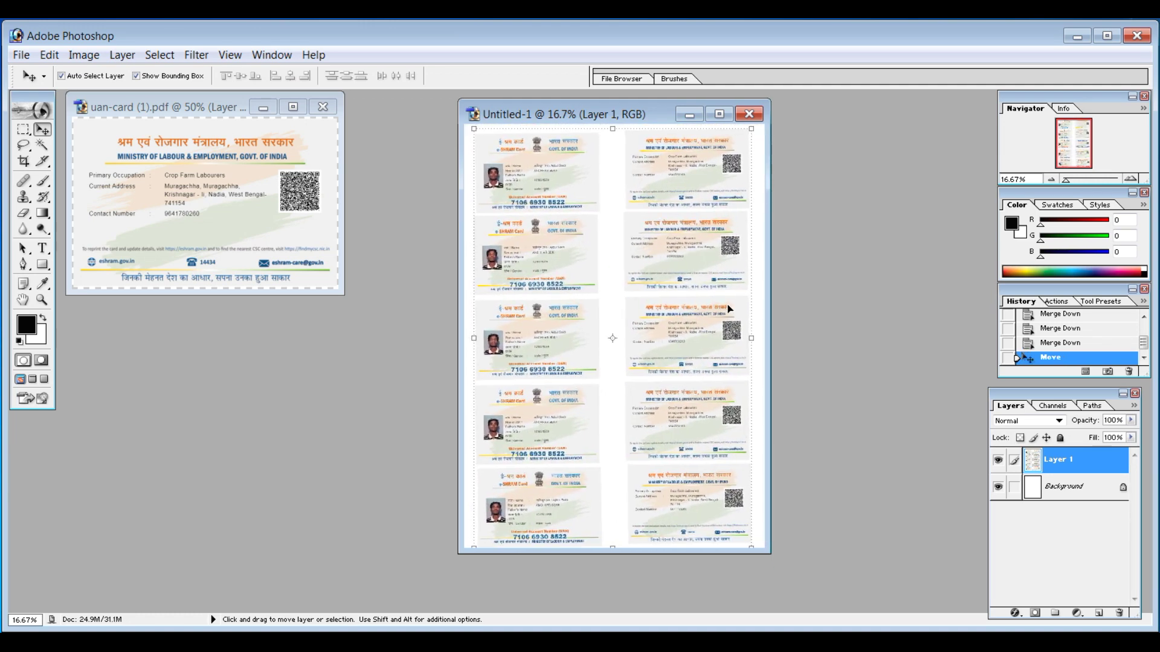
{"action": "key", "text": "shift+Right"}
{"action": "key", "text": "shift+Up"}
{"action": "key", "text": "shift+Up"}
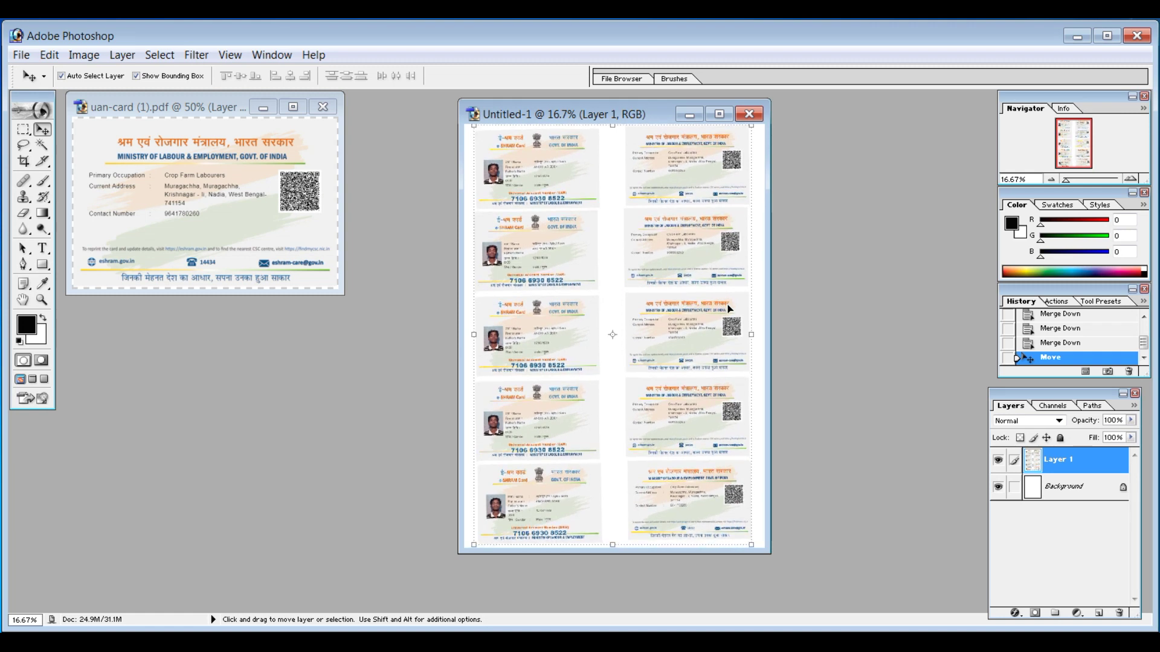
{"action": "key", "text": "shift+Down"}
{"action": "key", "text": "shift+Down"}
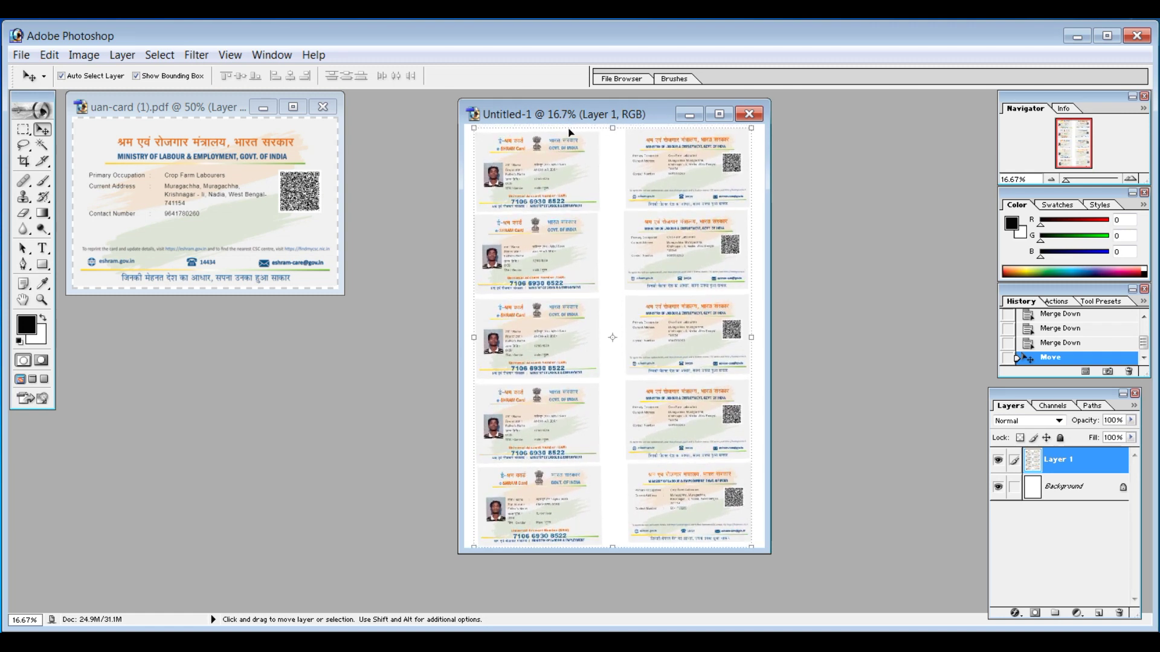
{"action": "key", "text": "shift+Left"}
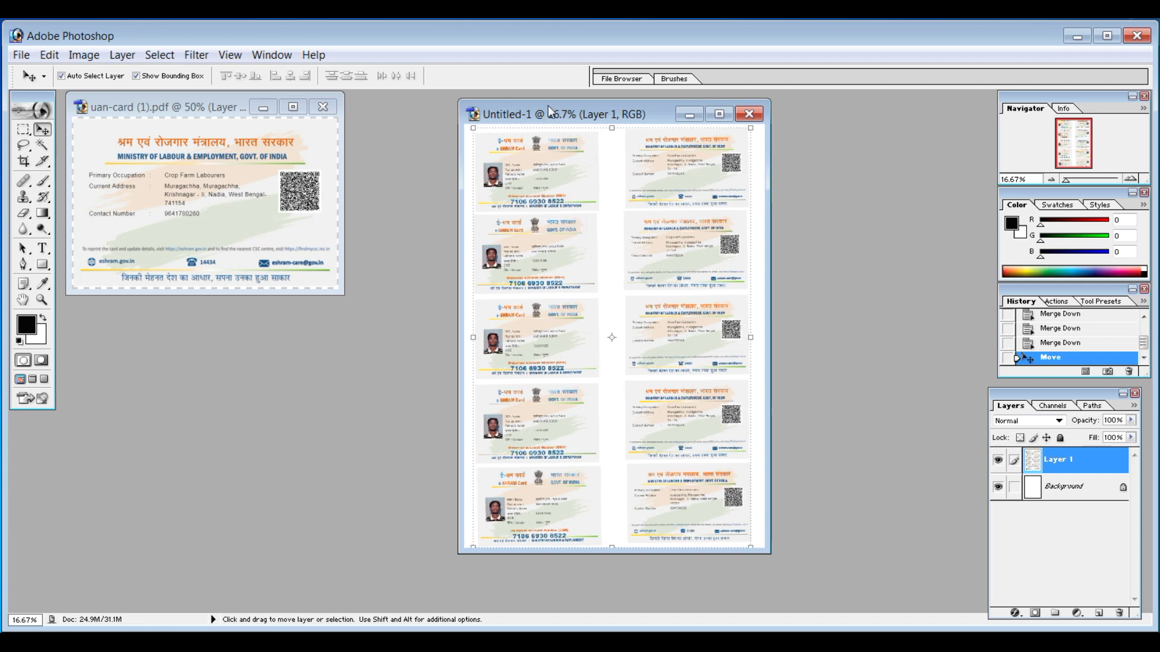
- Print the page from Print with Preview to the Send To OneNote 2007 printer
{"action": "left_click", "coordinate": [21, 54]}
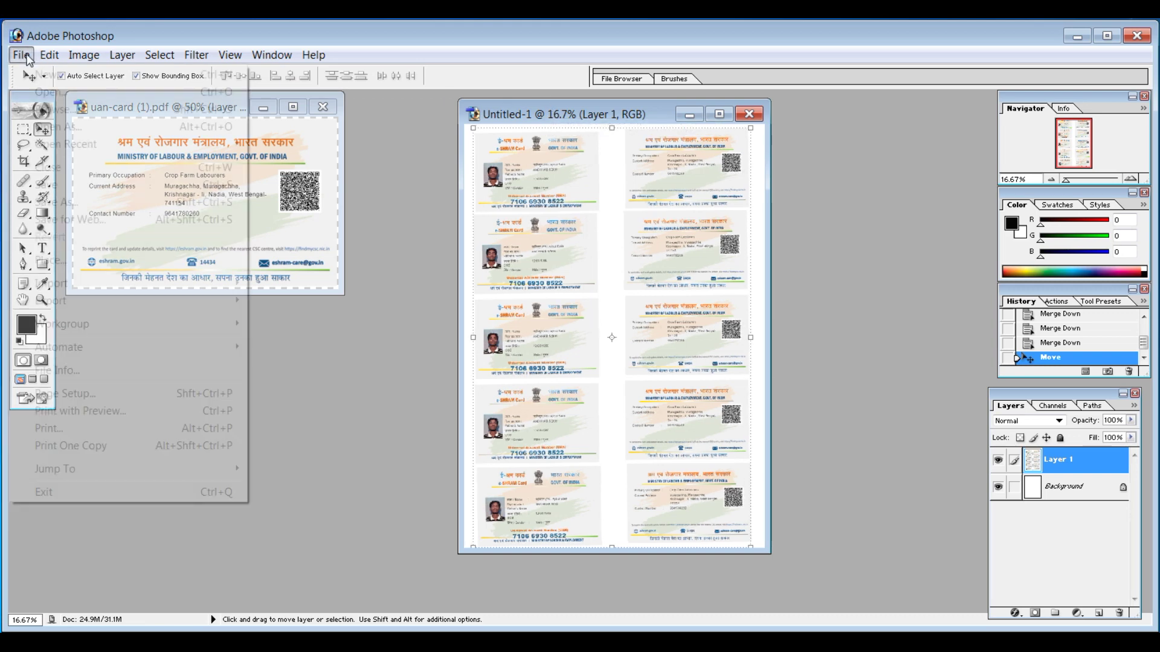
{"action": "left_click", "coordinate": [72, 411]}
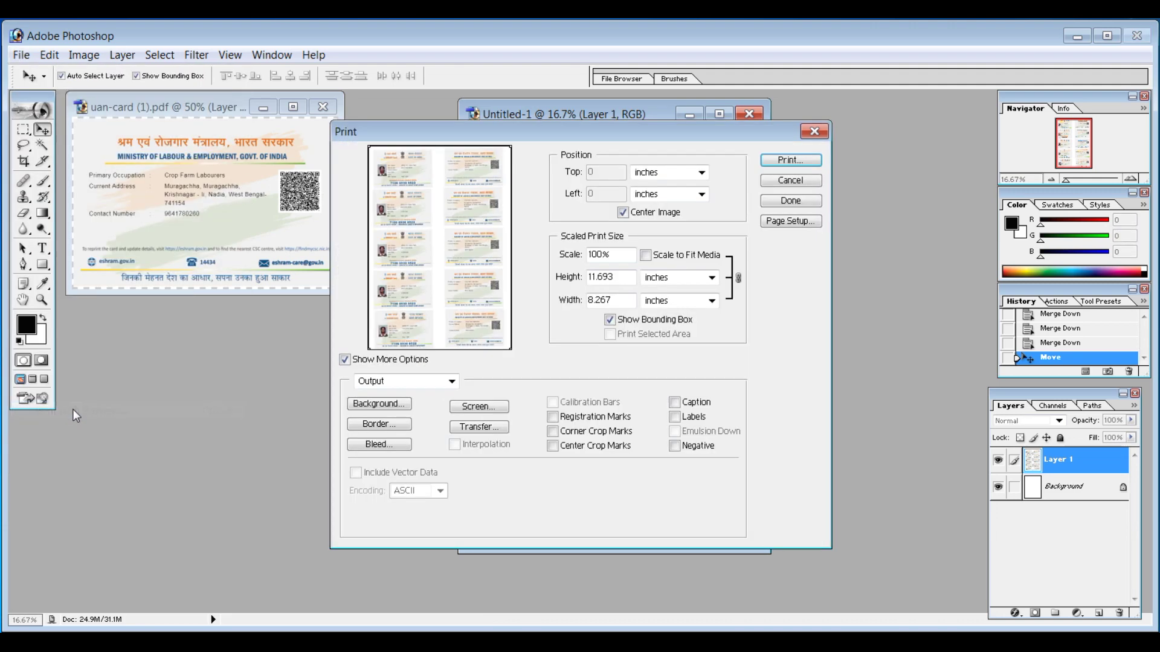
{"action": "left_click", "coordinate": [794, 167]}
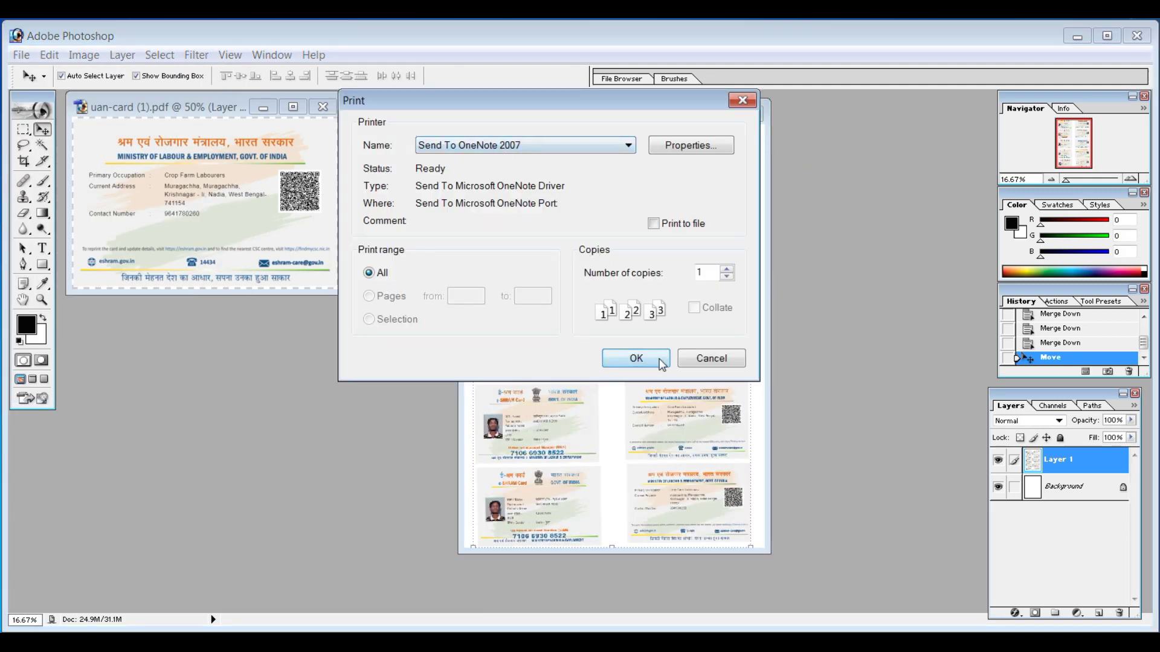
{"action": "left_click", "coordinate": [634, 358]}
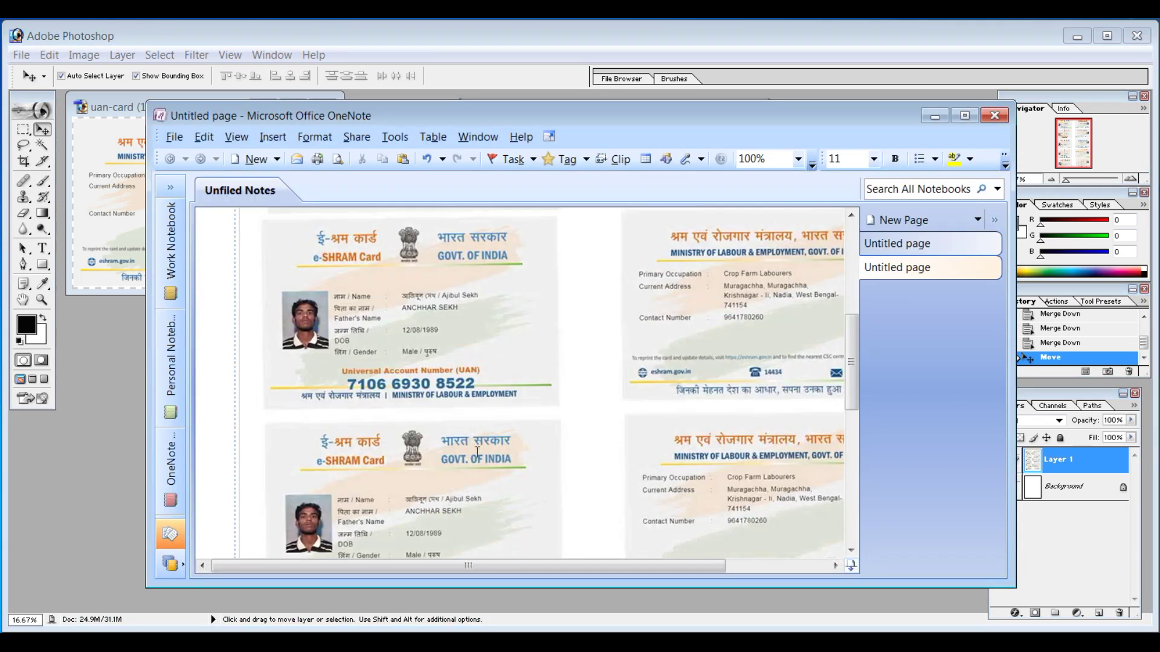
- Pan and scroll around the Untitled OneNote page to review the printed e-Shram card sheet
{"action": "left_click_drag", "start_coordinate": [571, 566], "coordinate": [803, 597]}
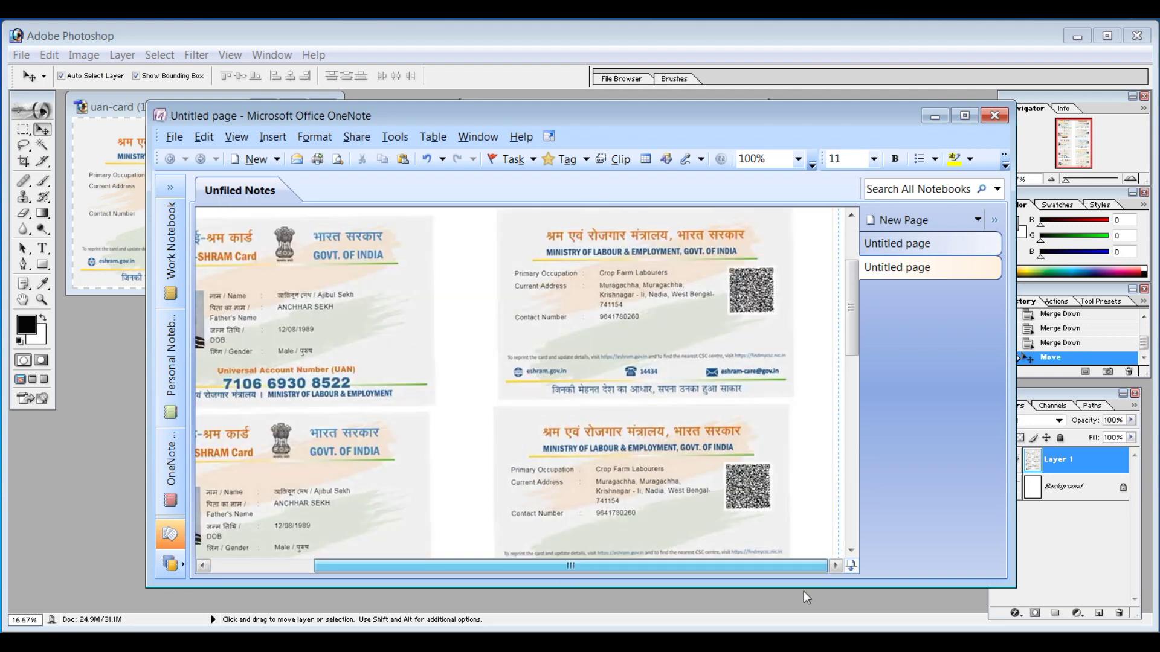
{"action": "left_click_drag", "start_coordinate": [691, 575], "coordinate": [553, 553]}
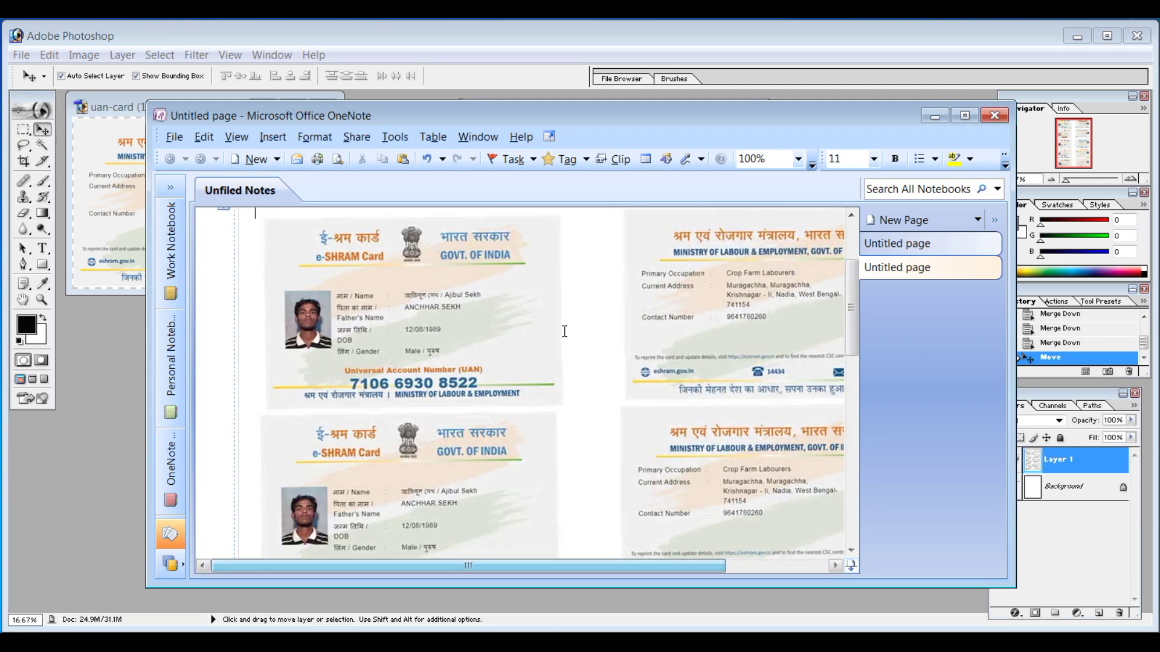
{"action": "scroll", "coordinate": [578, 449], "scroll_direction": "down", "scroll_amount": 5}
{"action": "scroll", "coordinate": [579, 449], "scroll_direction": "up", "scroll_amount": 8}
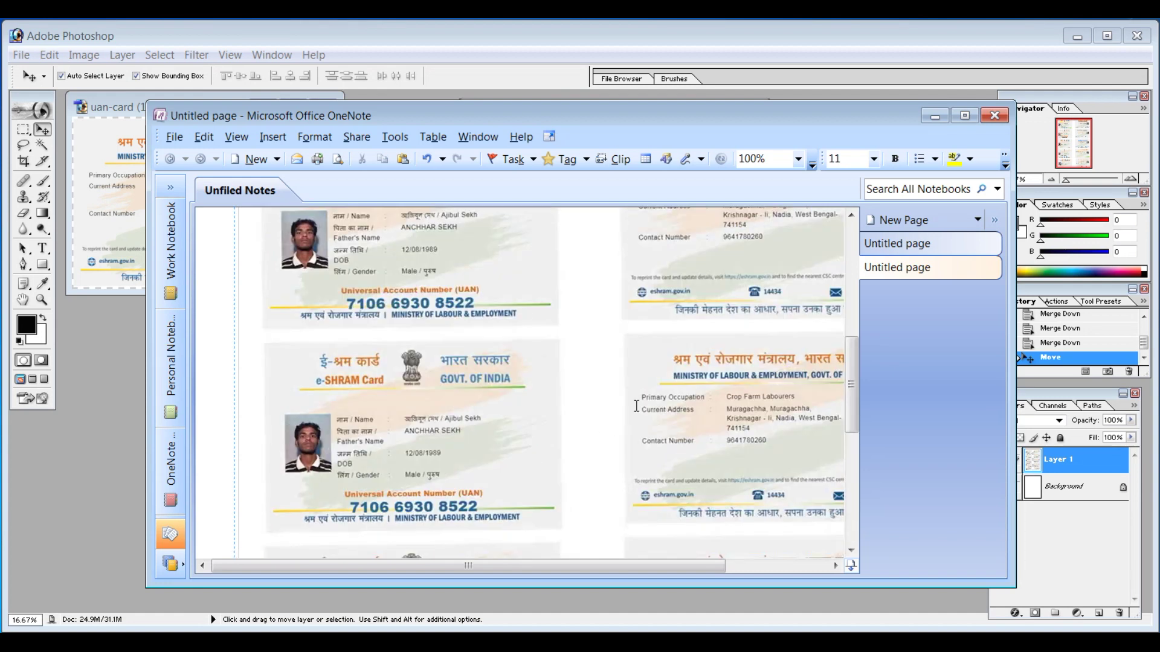